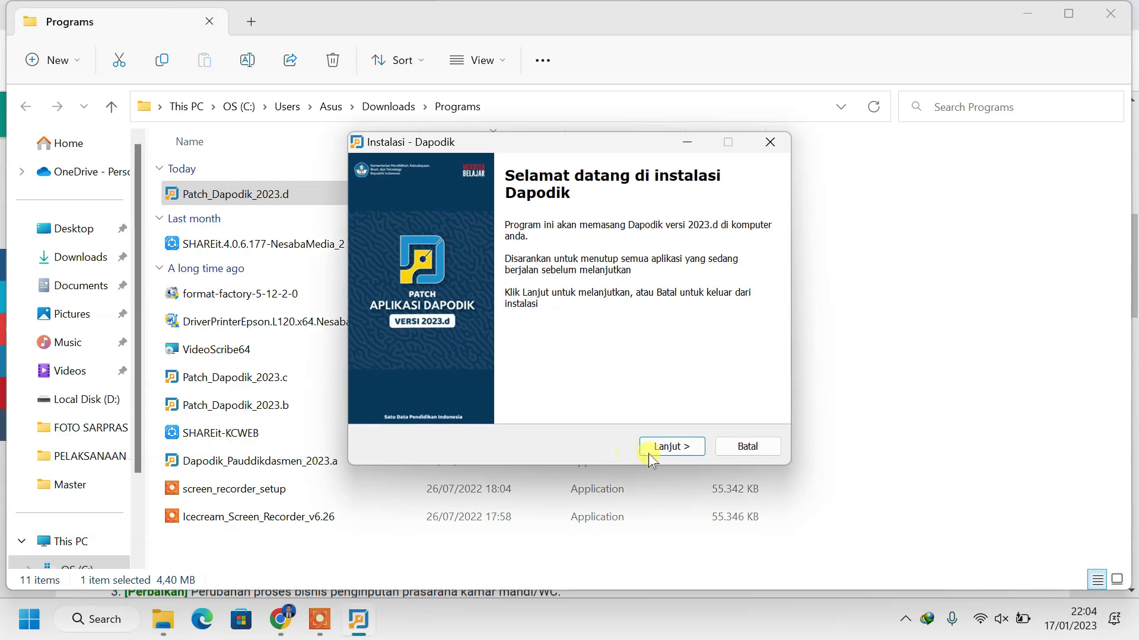
Step: Install the Dapodik 2023.d patch, accepting the licence agreement, and finish the installer
left_click(661, 452)
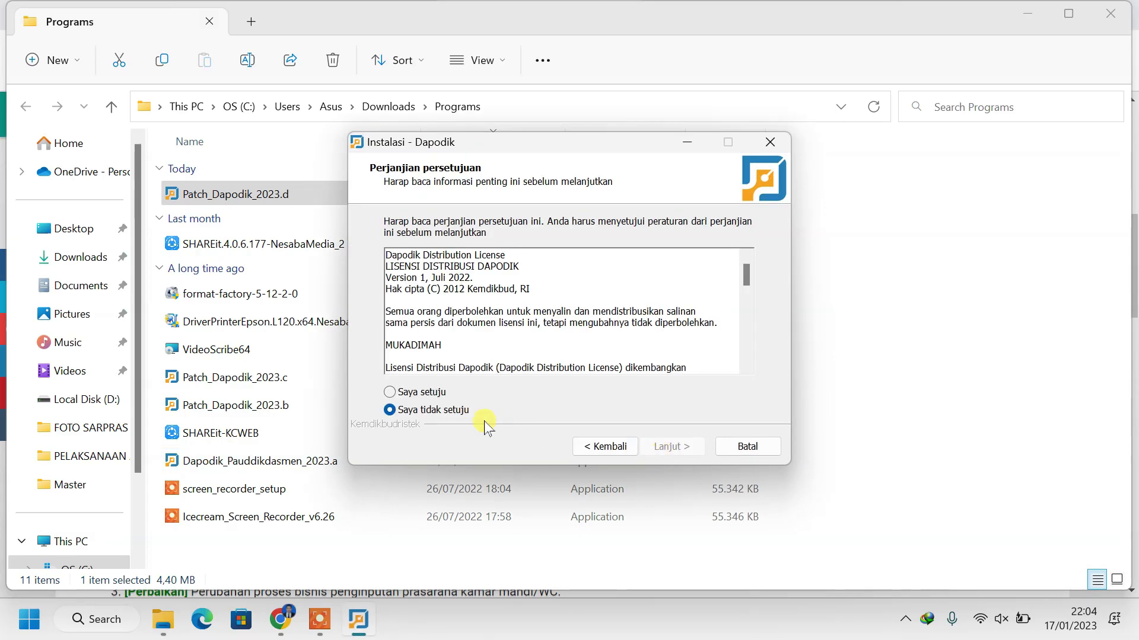
left_click(427, 395)
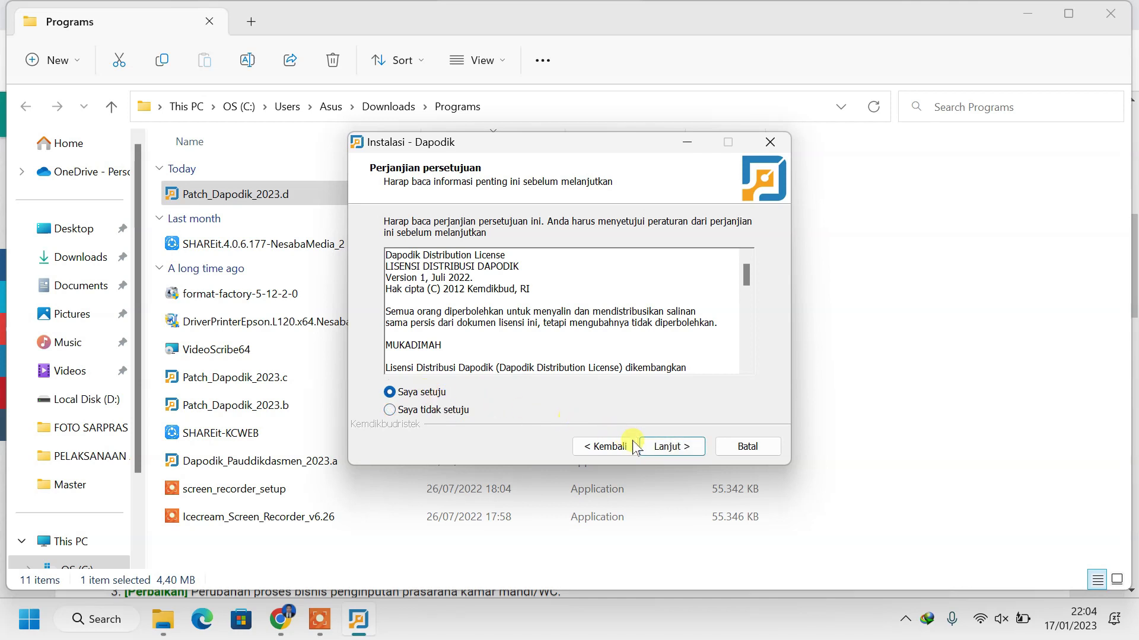
left_click(667, 454)
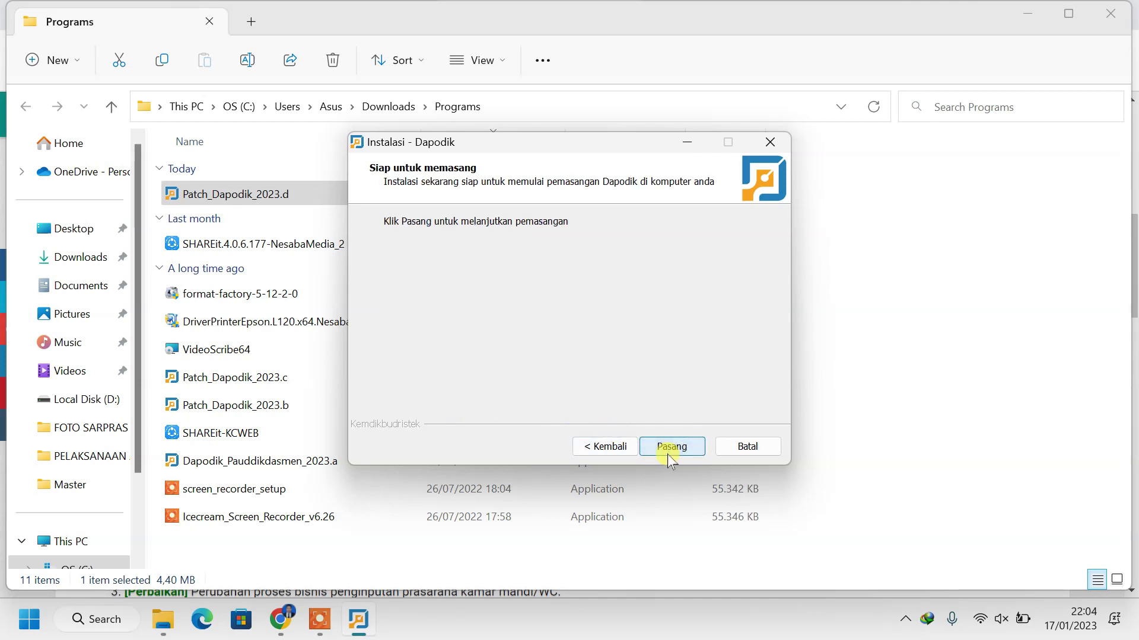
left_click(668, 454)
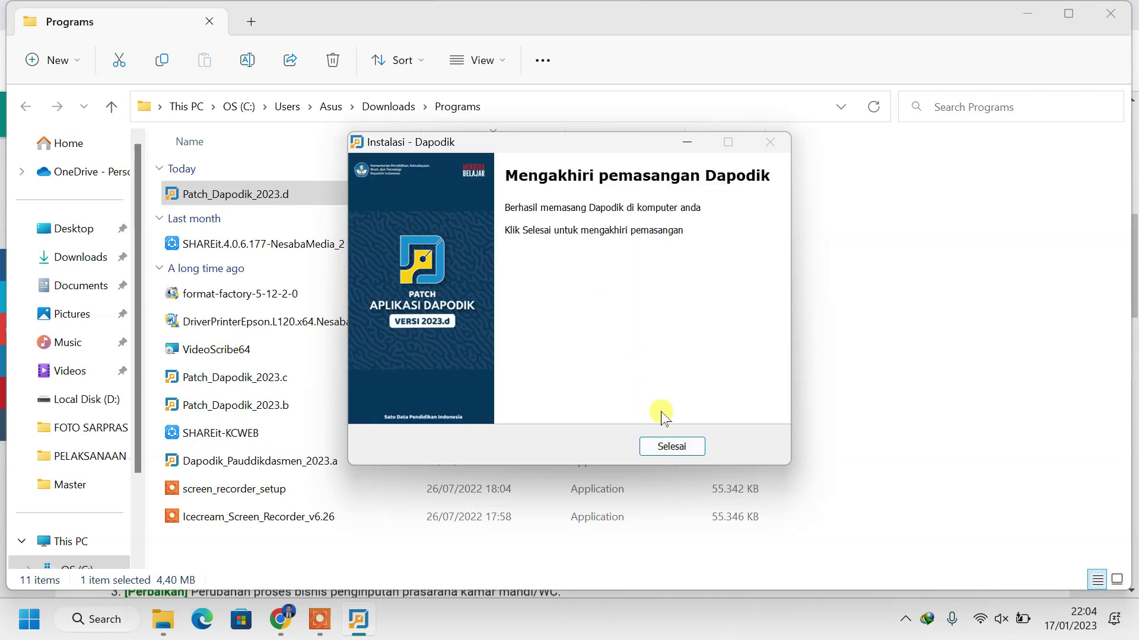
left_click(672, 448)
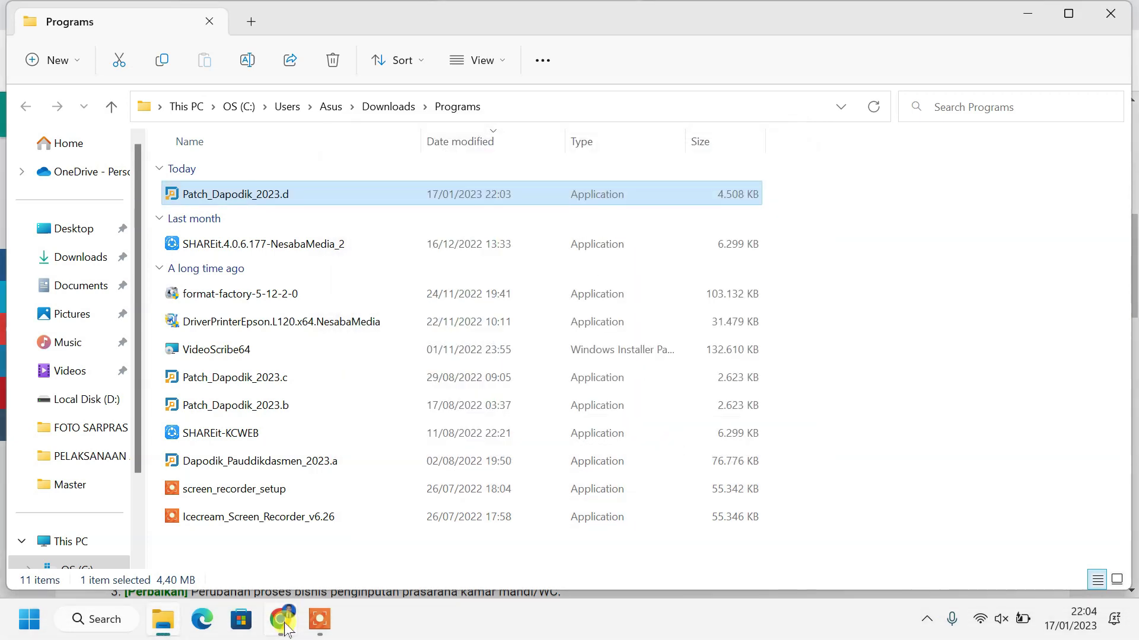
Step: Switch to Chrome, reload the Aplikasi Dapodik page and dismiss the 2023.d welcome changelog
left_click(284, 622)
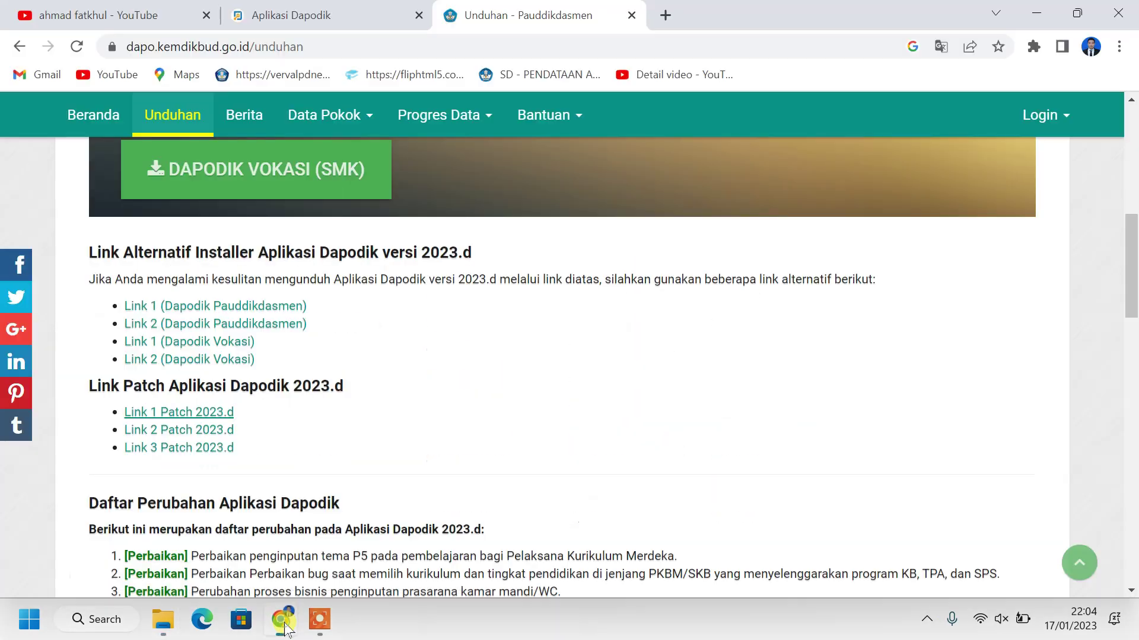
left_click(326, 24)
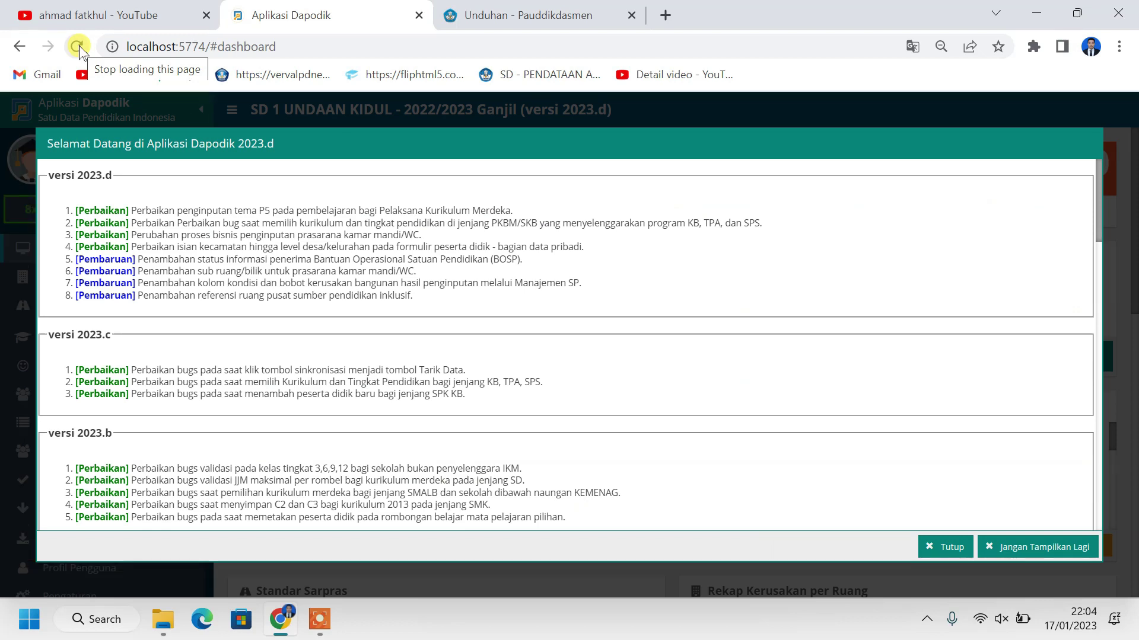
left_click(949, 549)
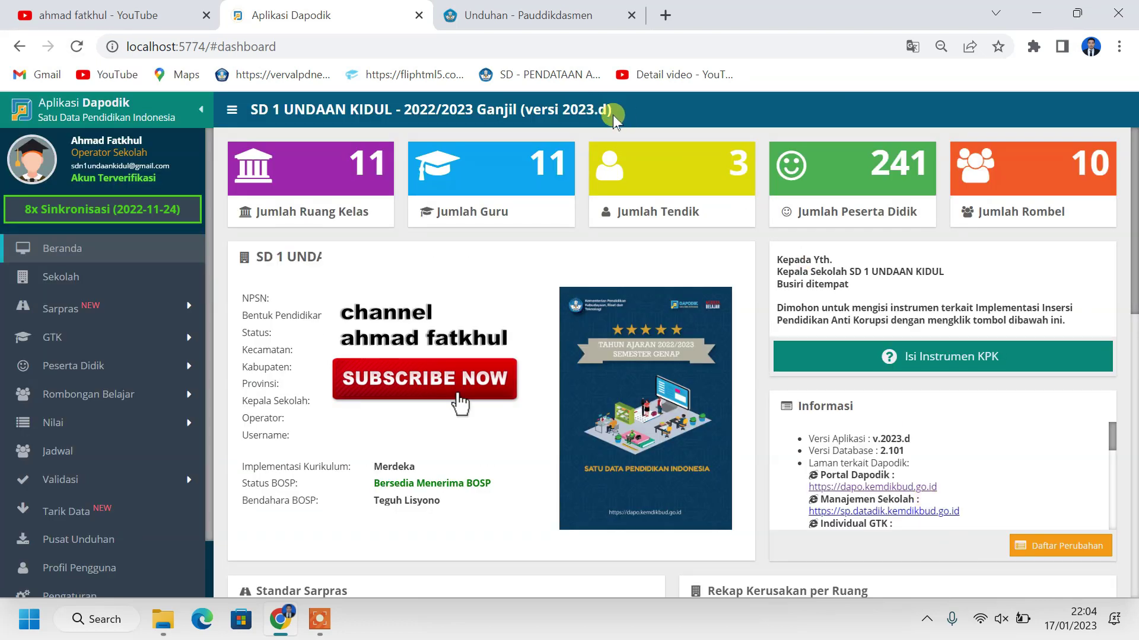
Step: Check the semester and application version in the Dapodik page header
mouse_move(620, 110)
left_mouse_down()
mouse_move(587, 104)
mouse_move(620, 116)
left_mouse_up()
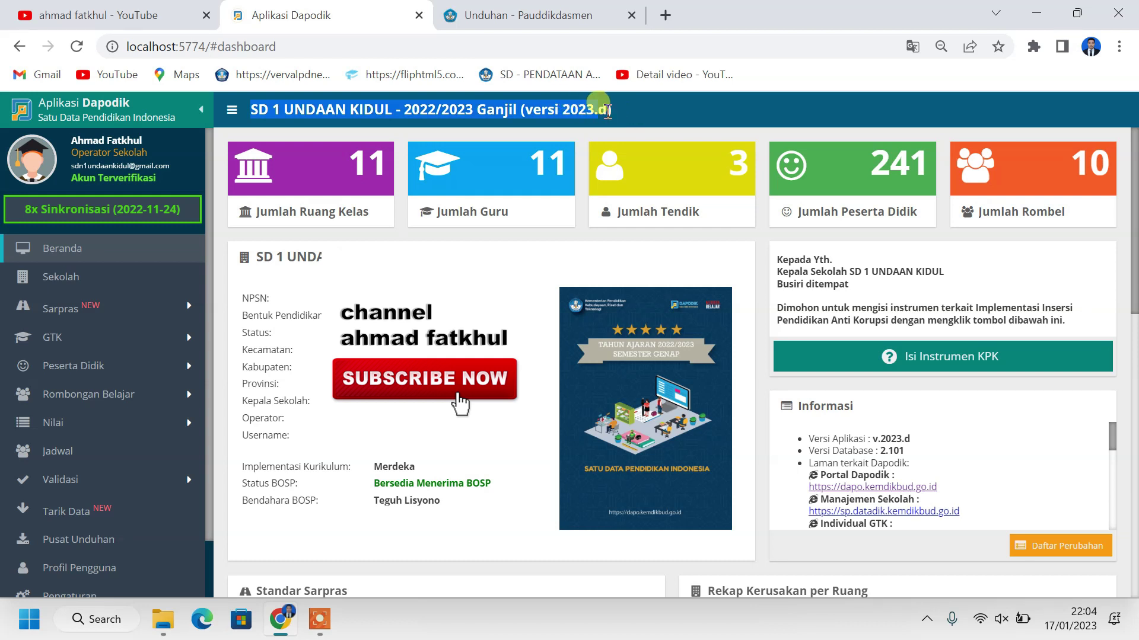
left_click(607, 111)
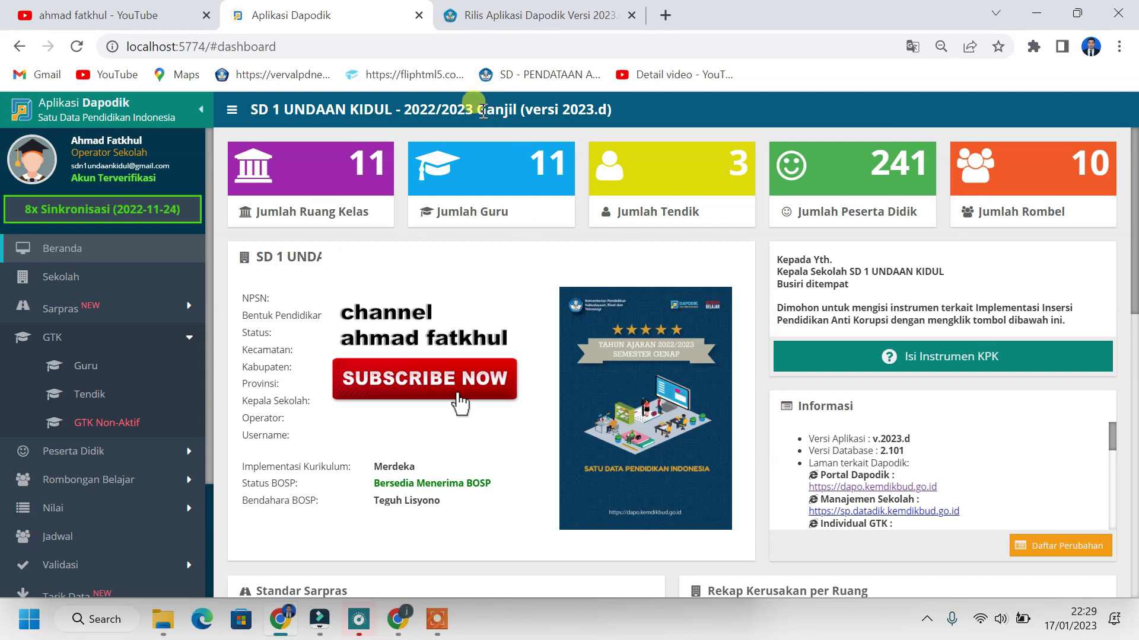
left_click_drag(478, 112, 596, 116)
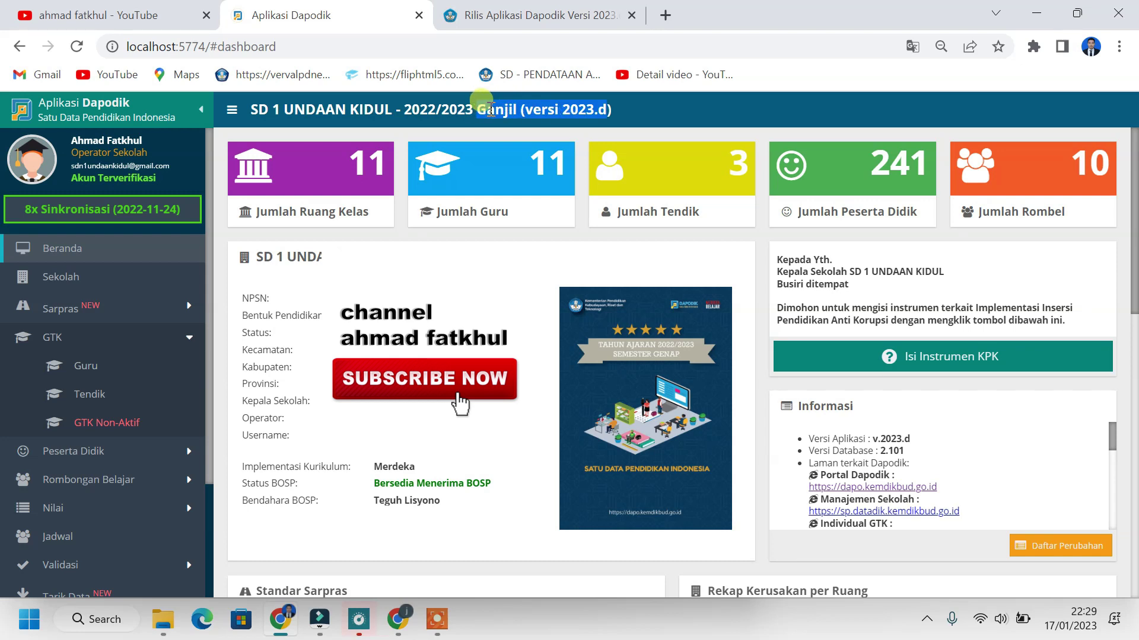
Step: Clear Chrome's browsing history, download history, cookies and cached files for the All time range
left_click(1119, 48)
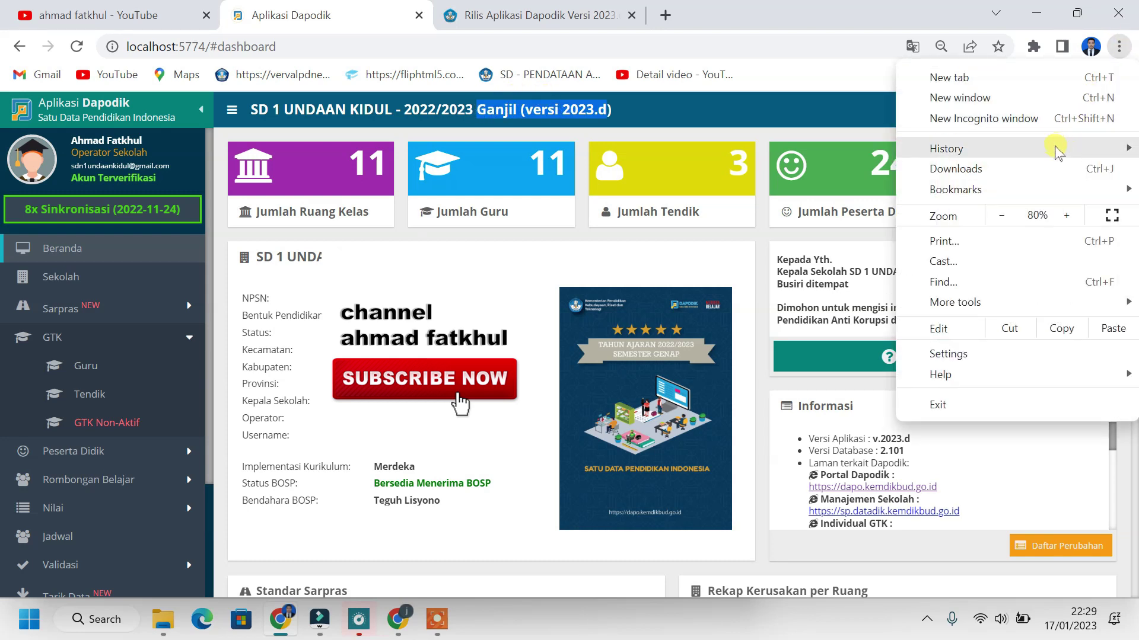
mouse_move(1055, 150)
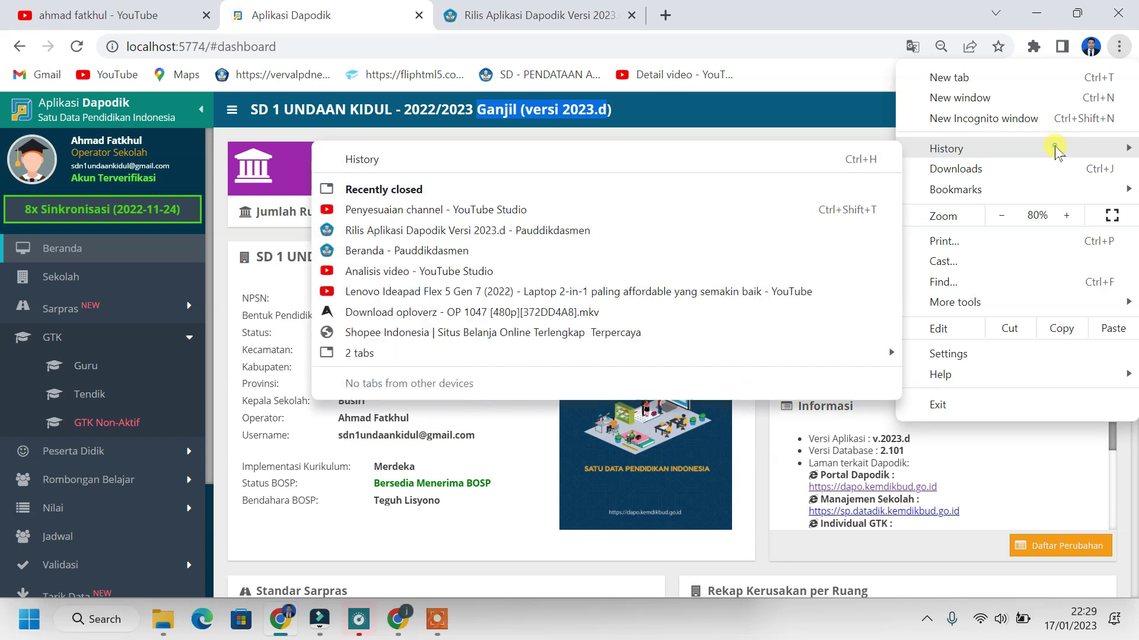
left_click(783, 157)
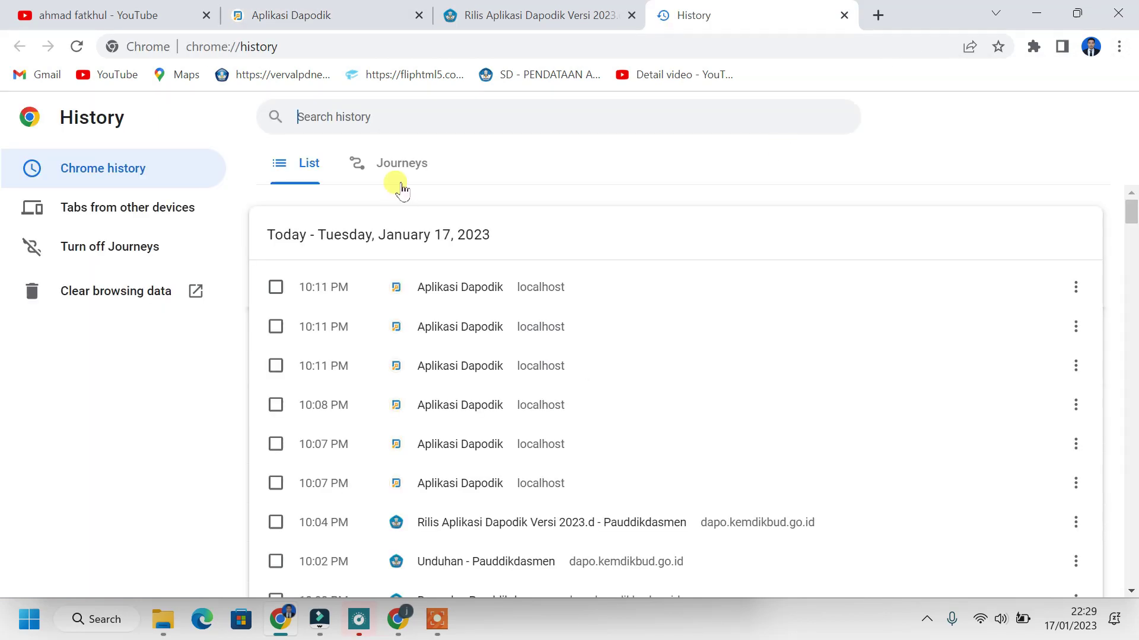
left_click(153, 305)
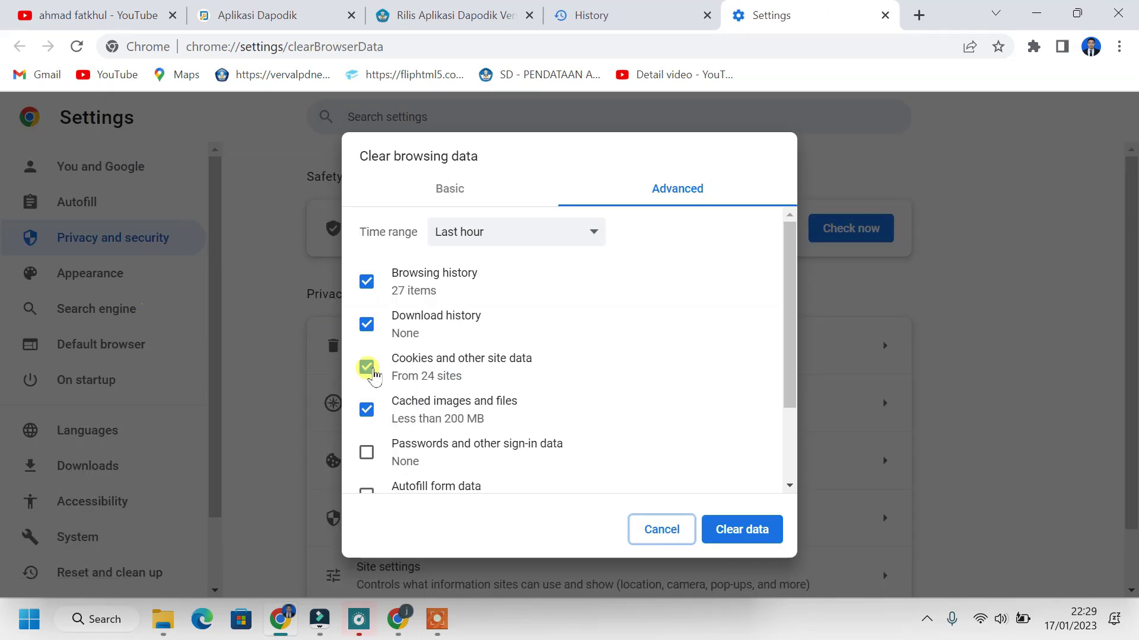
left_click(595, 233)
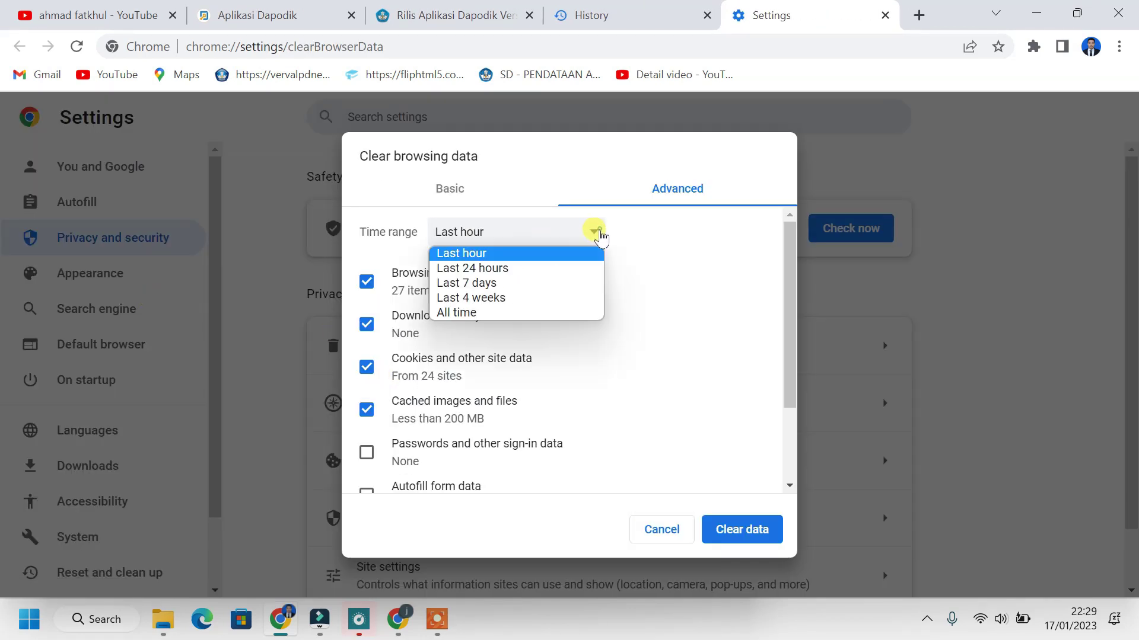
left_click(553, 310)
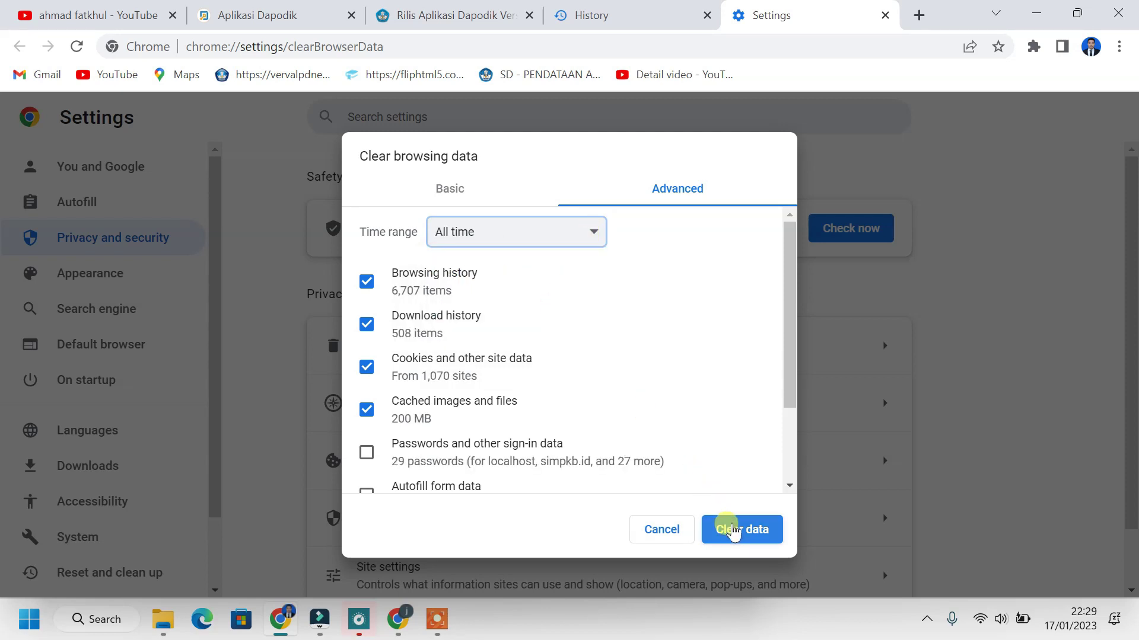
left_click(759, 533)
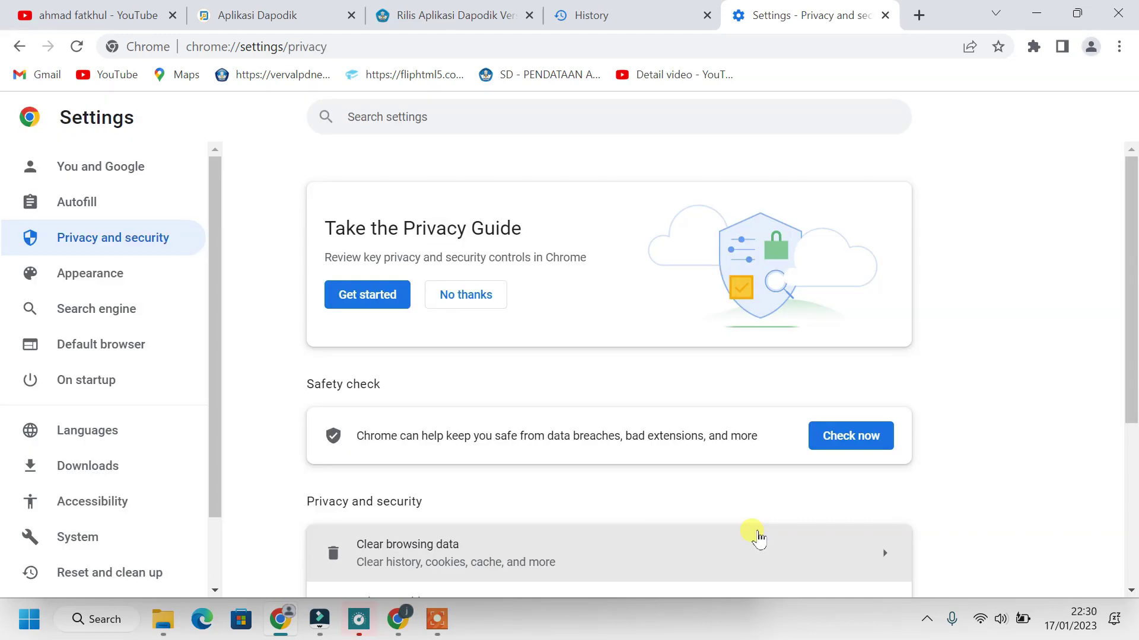
Step: Reload the Dapodik application, dismiss the alert and enter with the SD 1 UNDAAN KIDUL school operator role
mouse_move(325, 7)
left_click(325, 7)
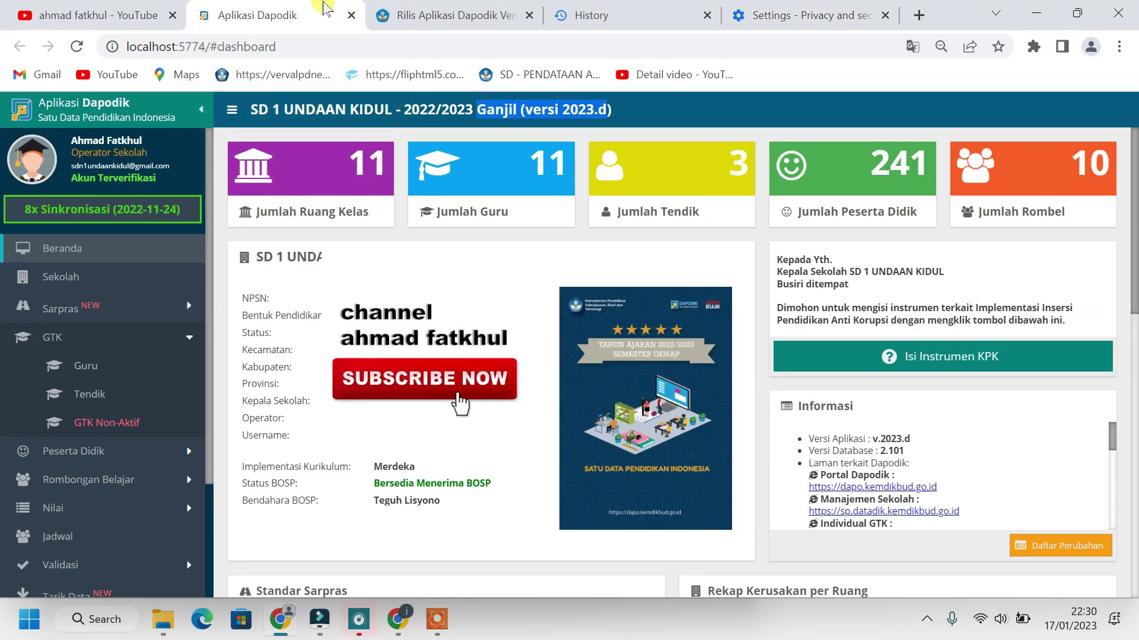
left_click(79, 52)
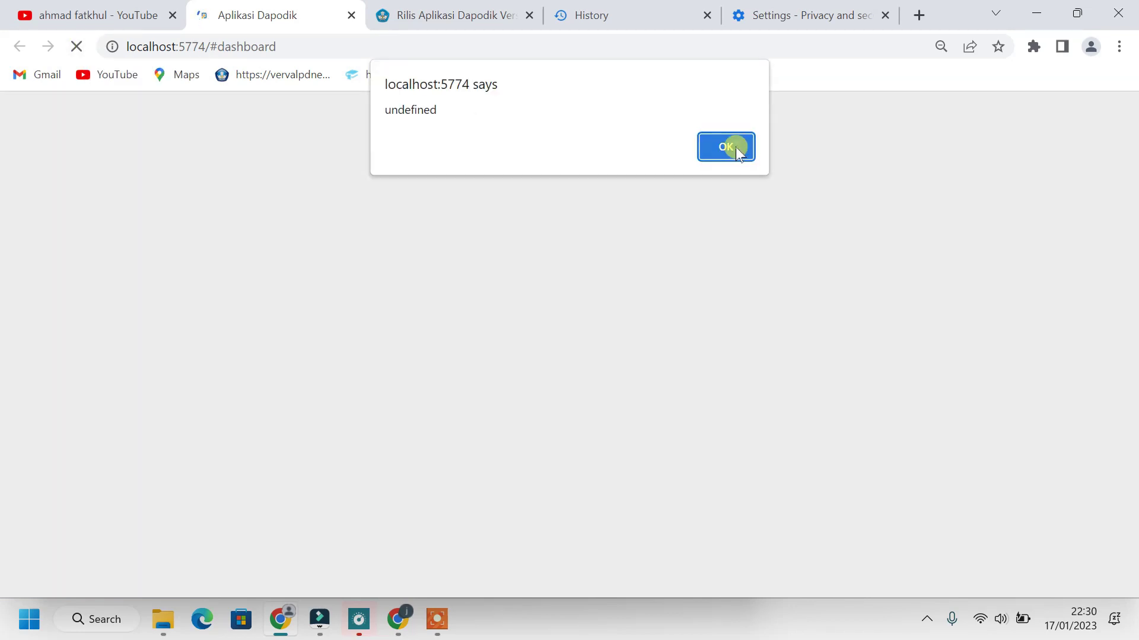
left_click(735, 147)
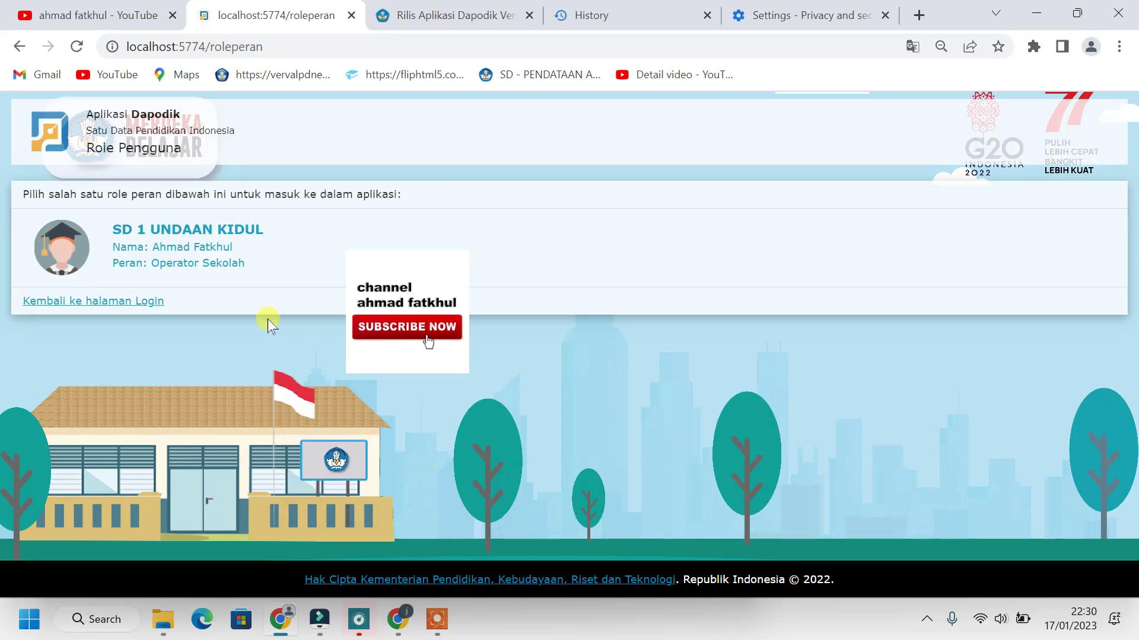
left_click(196, 255)
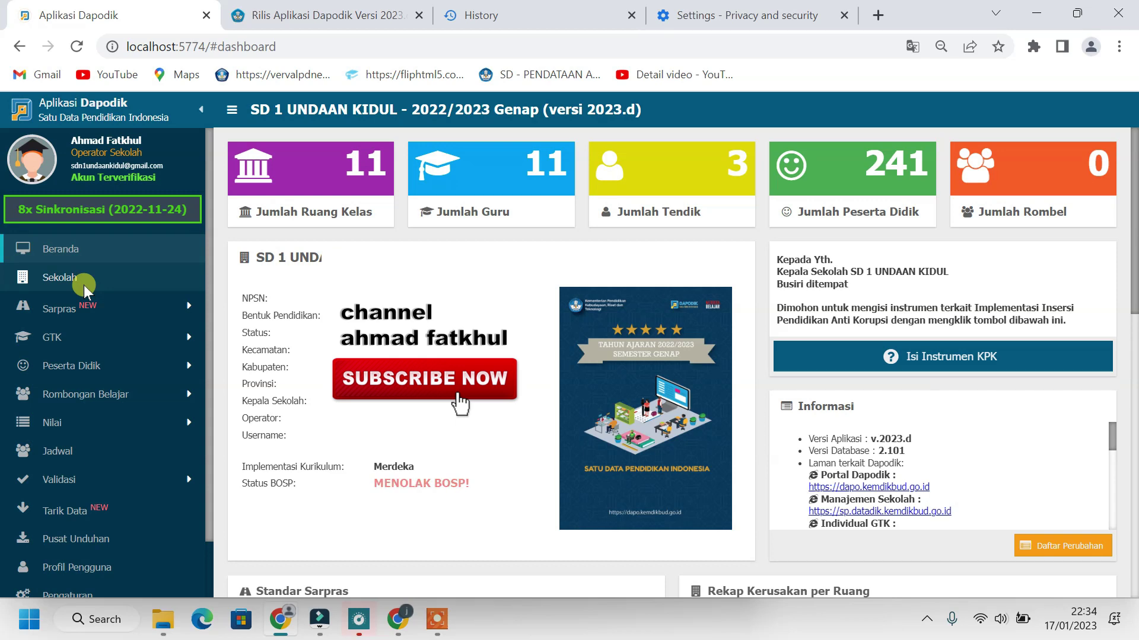
Step: In the school's Data Periodik (2022/2023 Genap), set Waktu penyelenggaraan to Pagi/6 hari and Sumber listrik to PLN
left_click(85, 288)
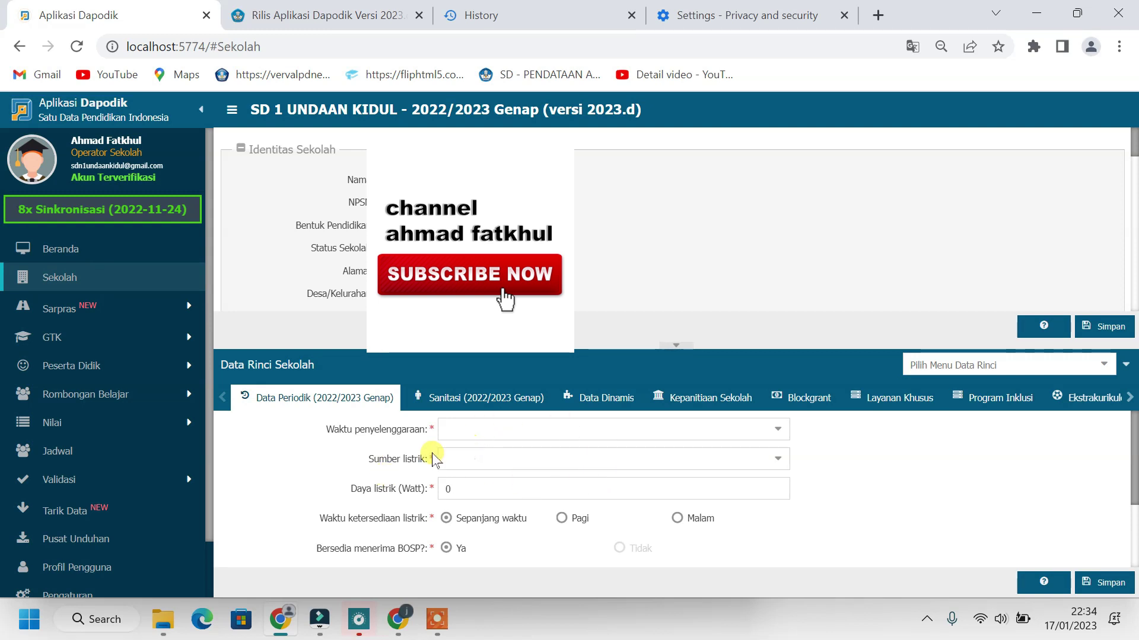
left_click(777, 431)
left_click(682, 238)
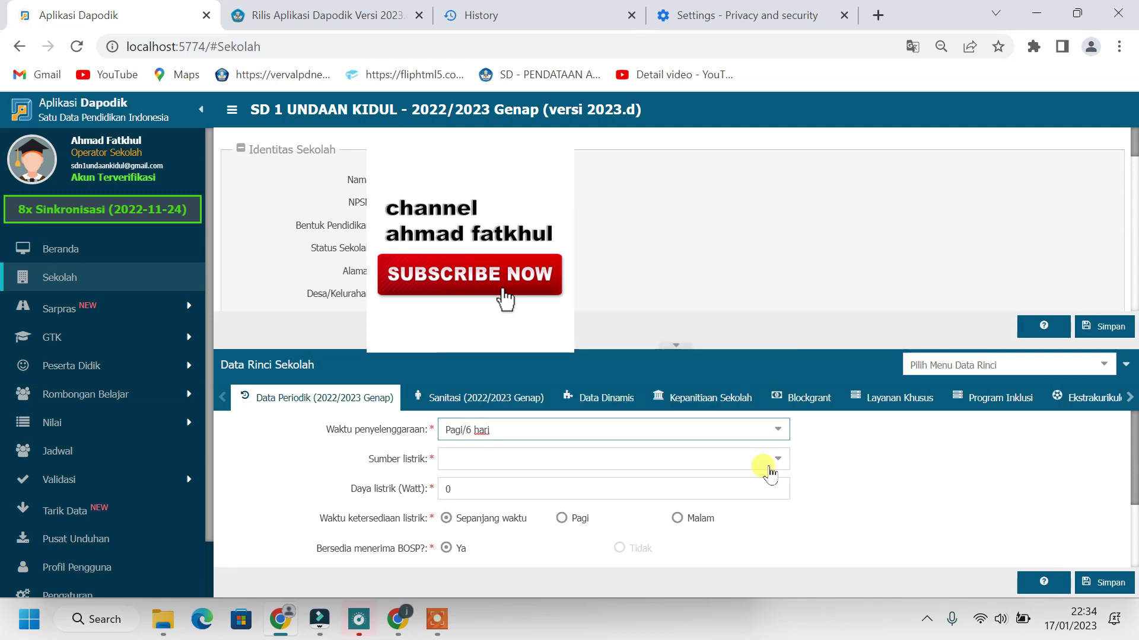
left_click(778, 460)
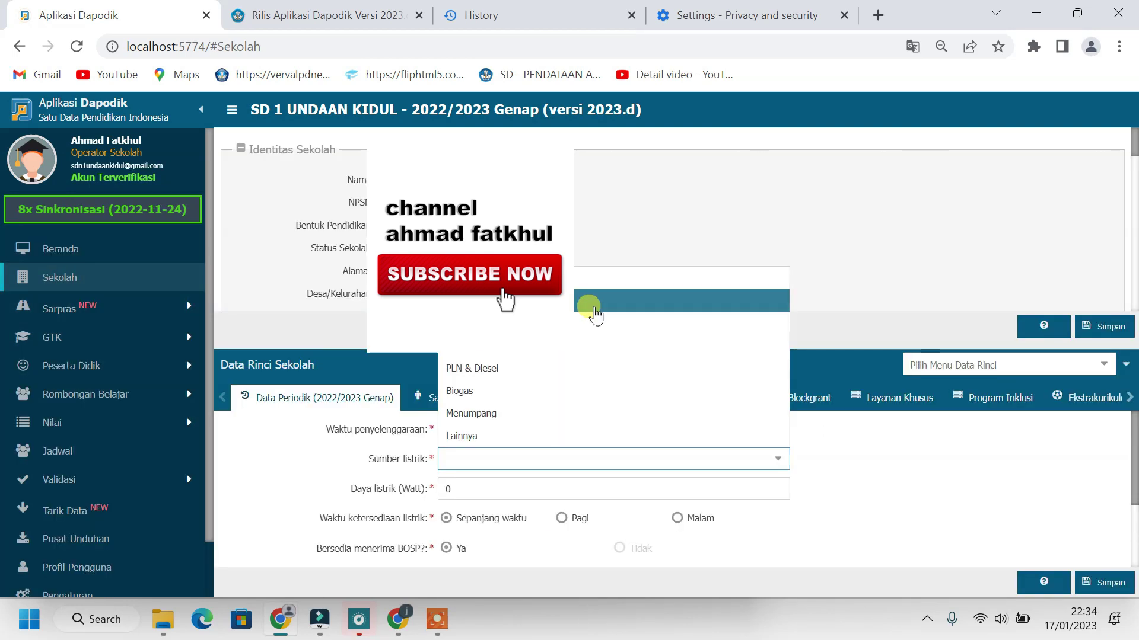
left_click(595, 306)
Step: Set Akses Internet to Telkom Speedy and Akses Internet Alternatif to Tidak Ada, and save the periodic data
scroll(673, 462, "down", 1)
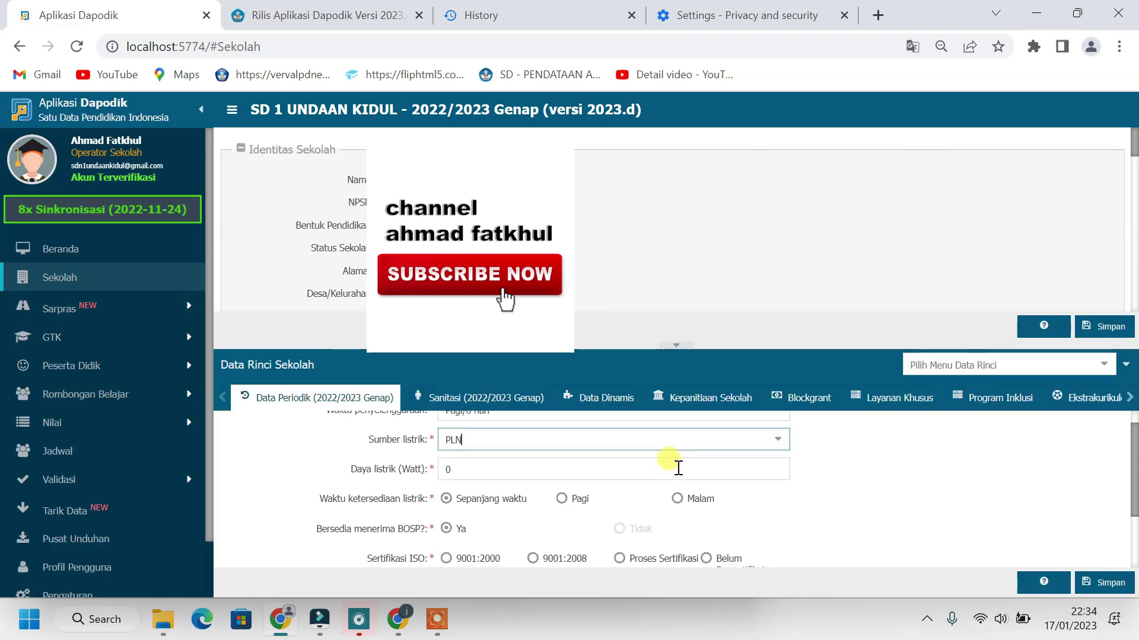
left_click(755, 469)
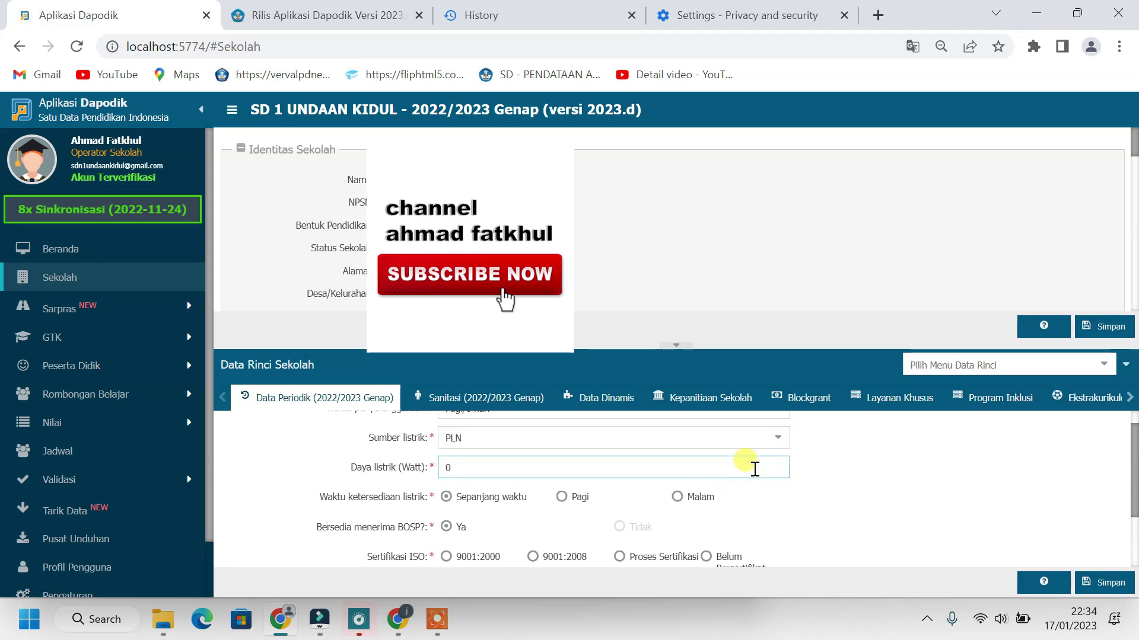
scroll(712, 475, "down", 3)
left_click(652, 512)
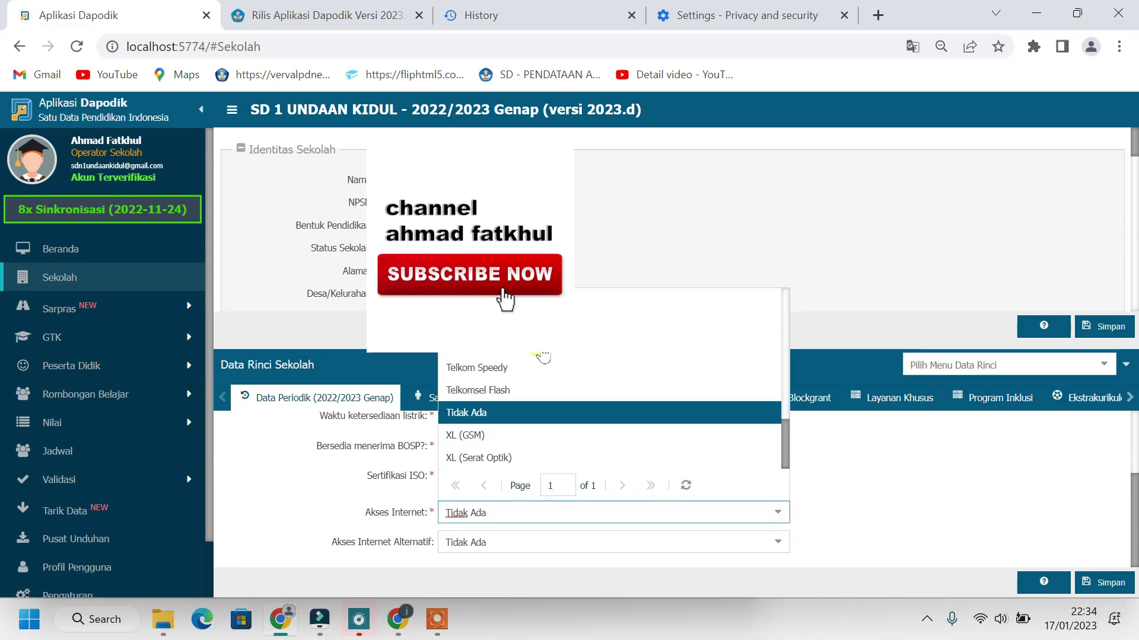
left_click(538, 368)
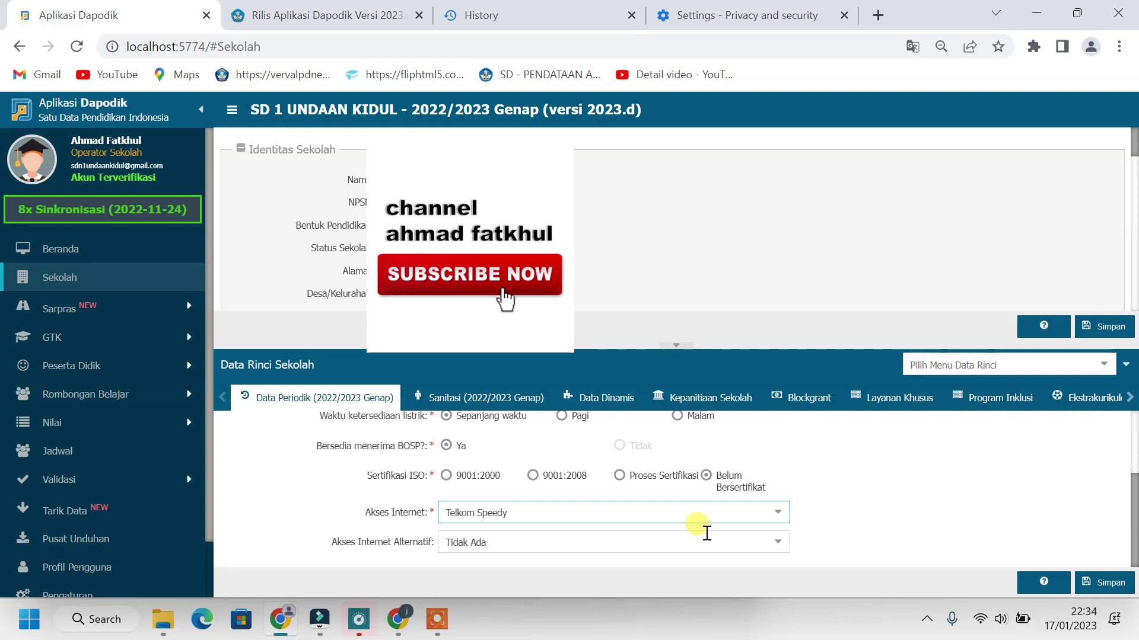
left_click(777, 542)
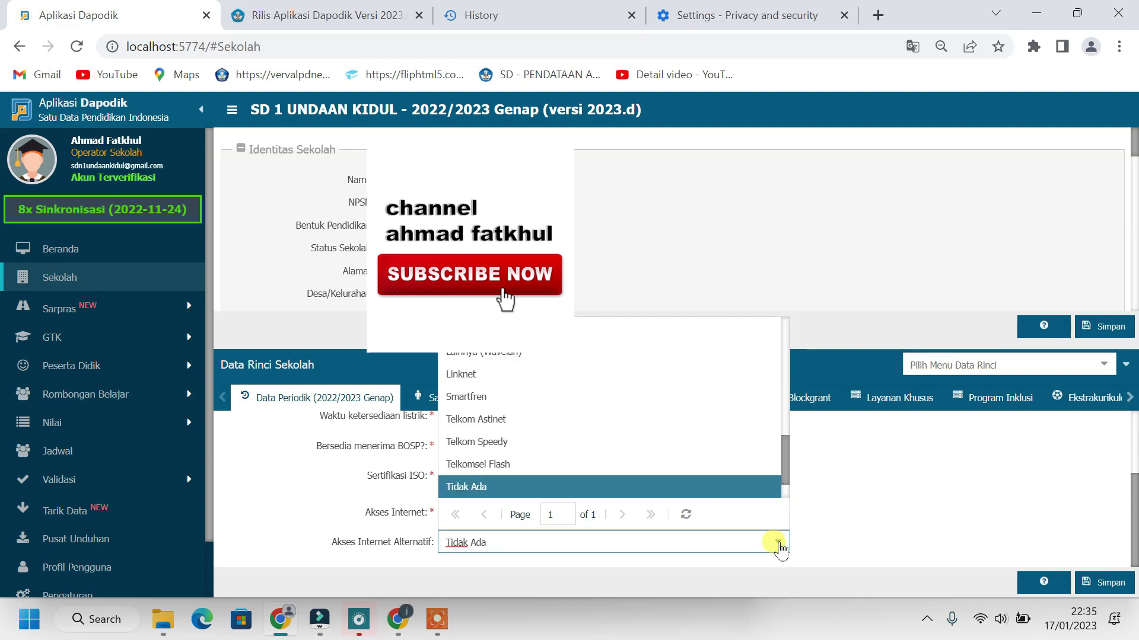
left_click(543, 485)
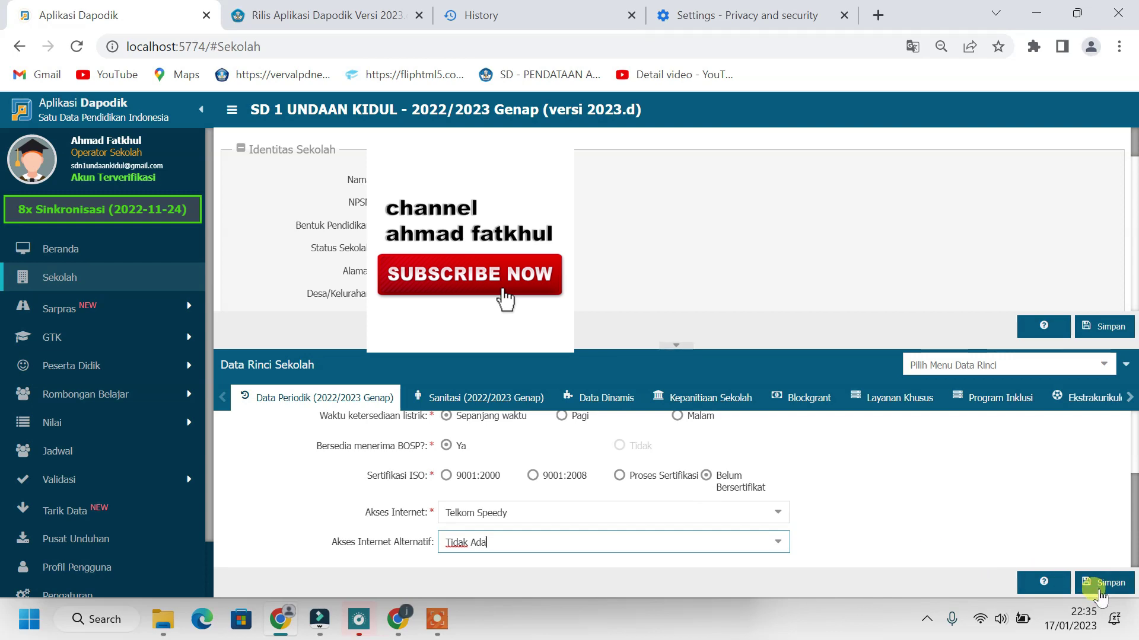
left_click(1115, 584)
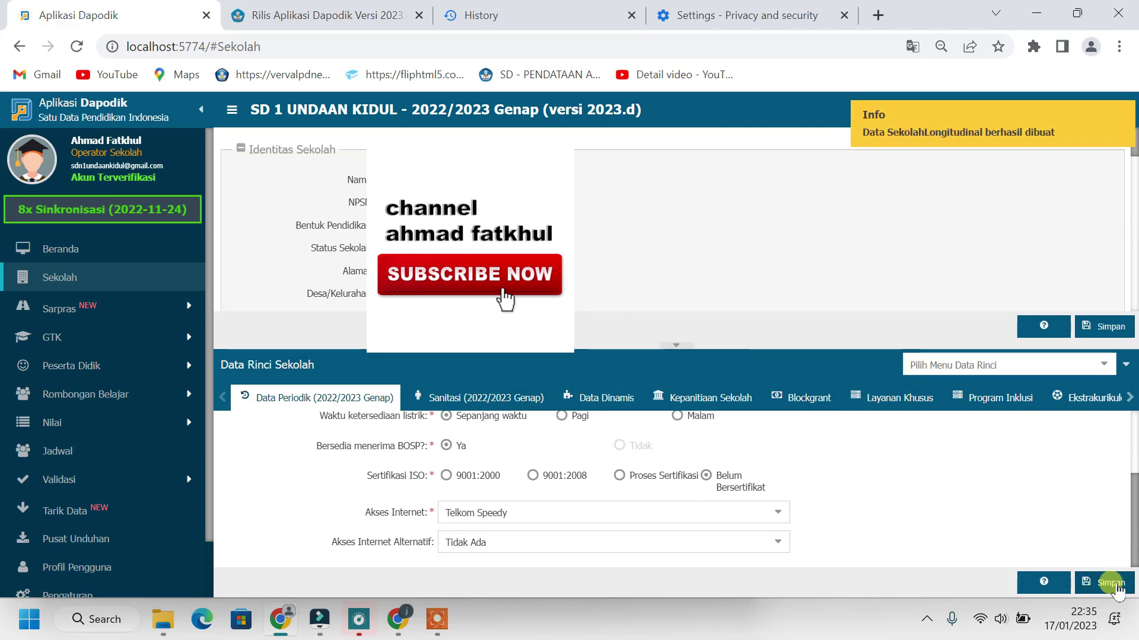
Step: Complete the school's Sanitasi (2022/2023 Genap) data, with KIE di Toilet, Selasar, Ruang UKS and Kantin as Tidak, and save it
left_click(468, 400)
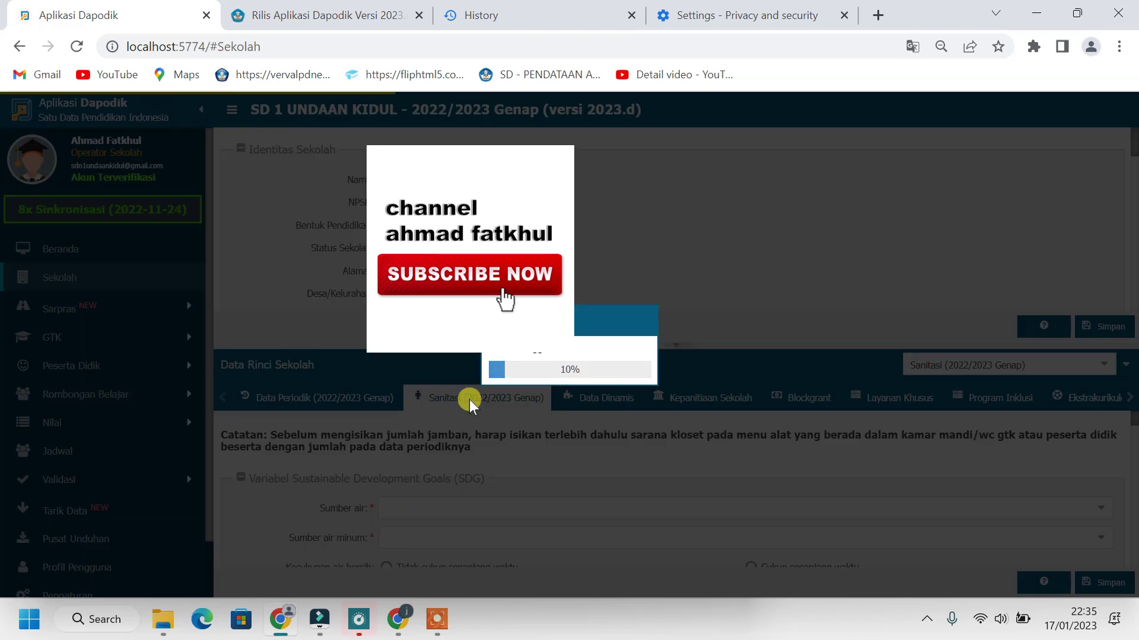
scroll(676, 510, "down", 1)
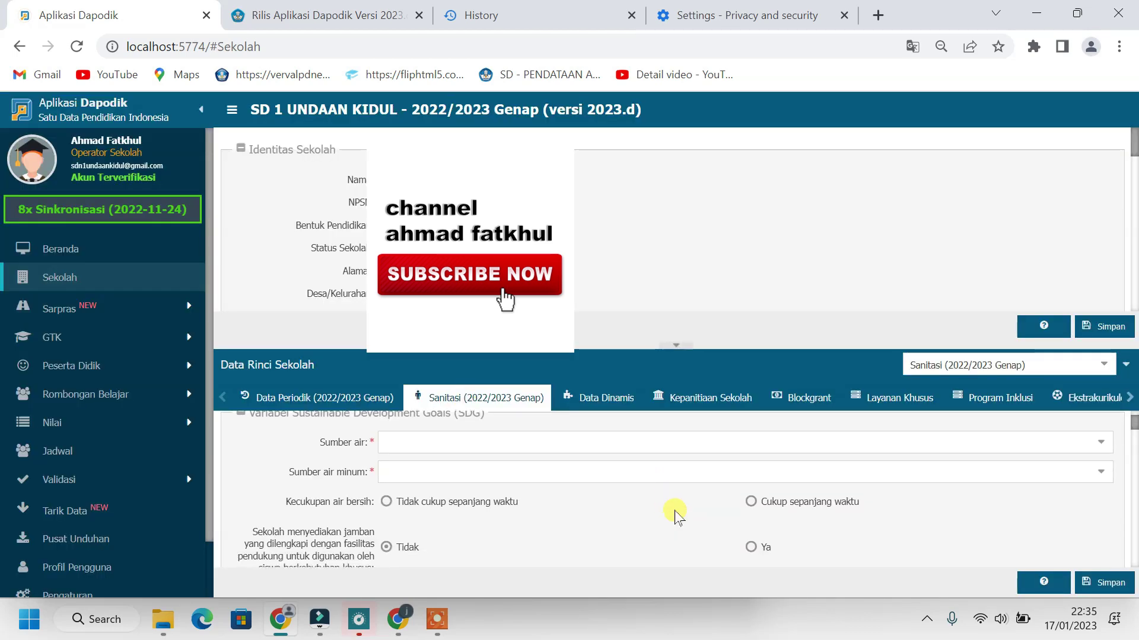
left_click(1102, 439)
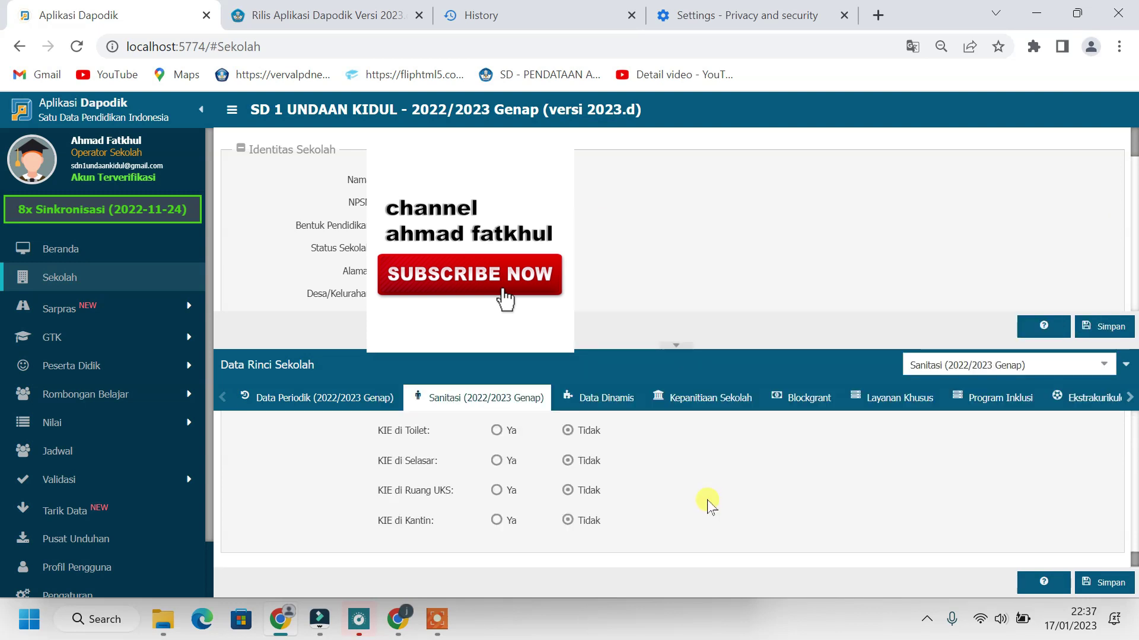
left_click(1113, 583)
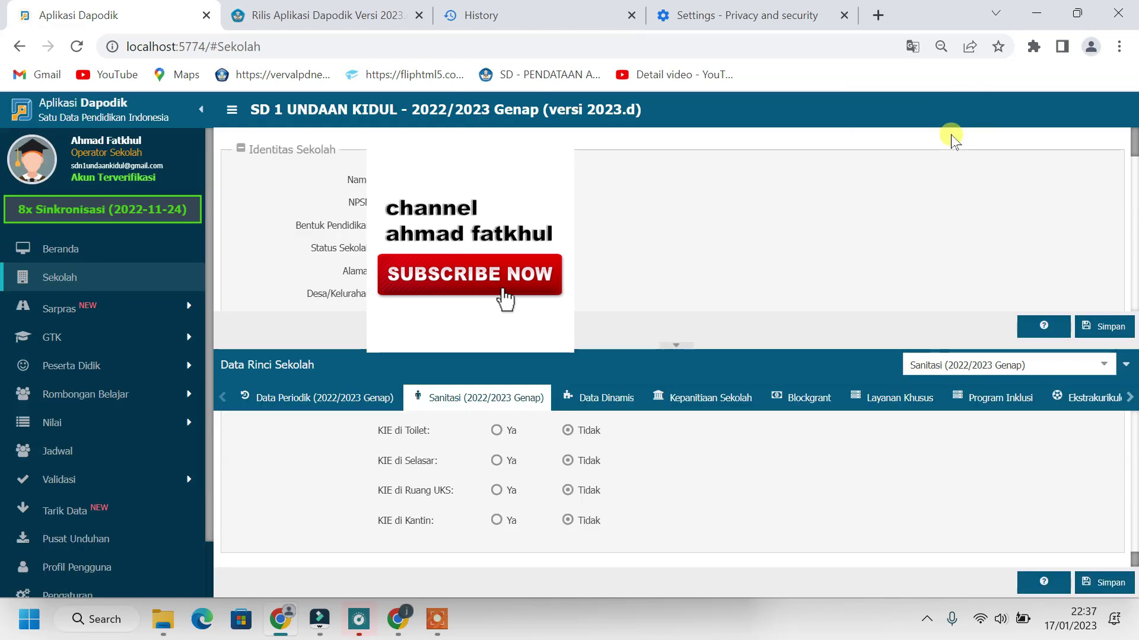
left_click(955, 118)
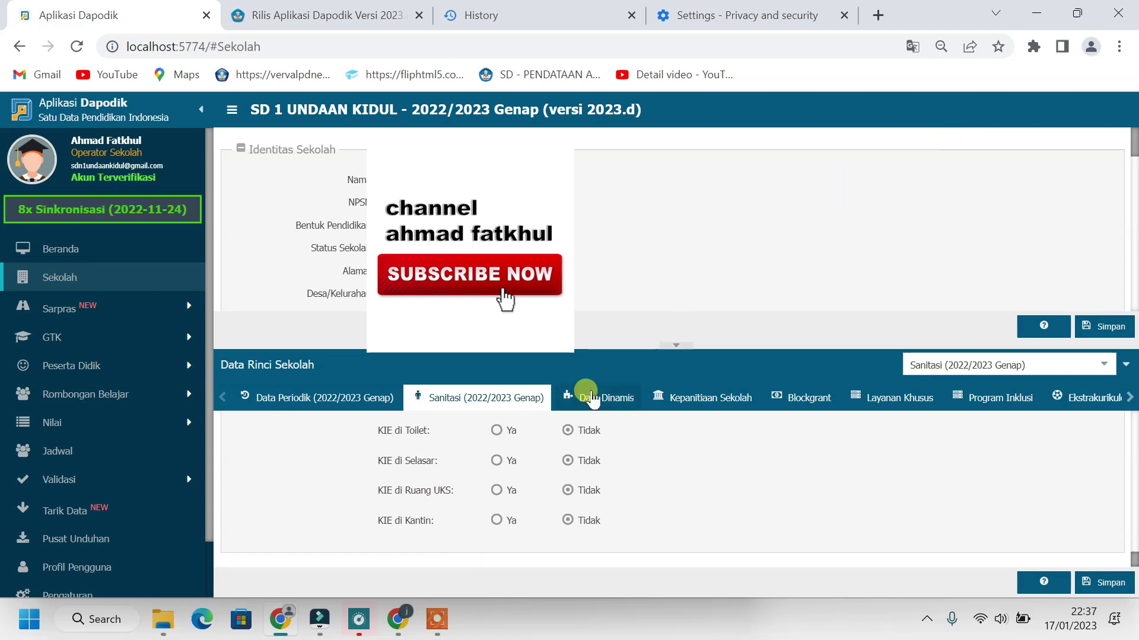
Step: View the school's Data Dinamis and Kepanitiaan Sekolah records
left_click(619, 408)
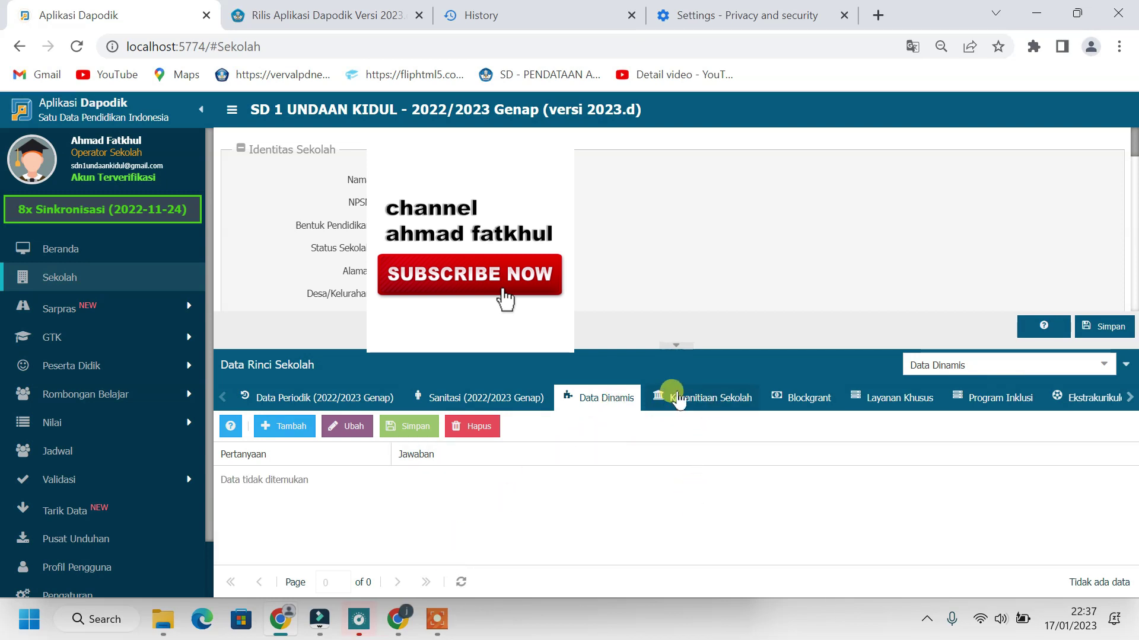
left_click(692, 405)
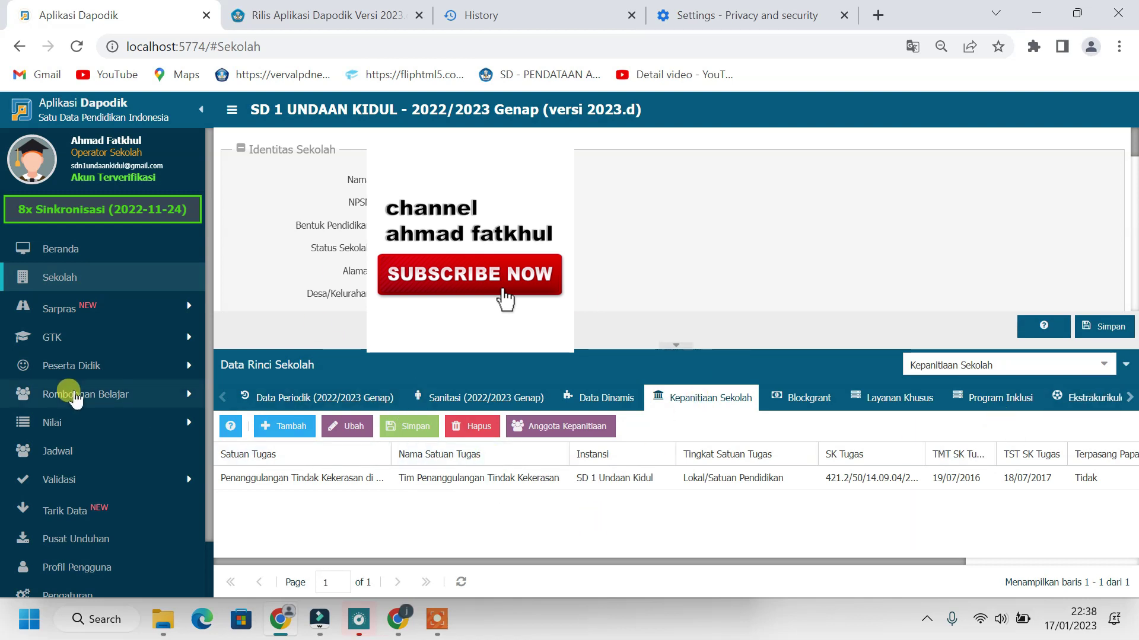
Step: Go to Beranda, reload the page and check the Status BOSP in the school profile
scroll(77, 394, "down", 1)
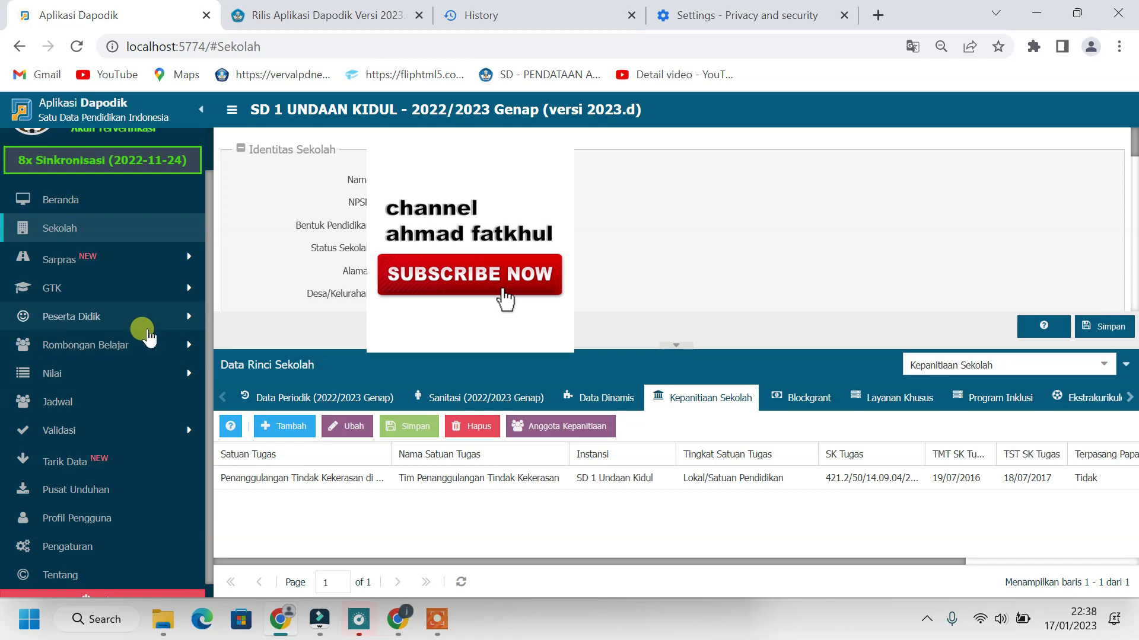
scroll(153, 242, "up", 1)
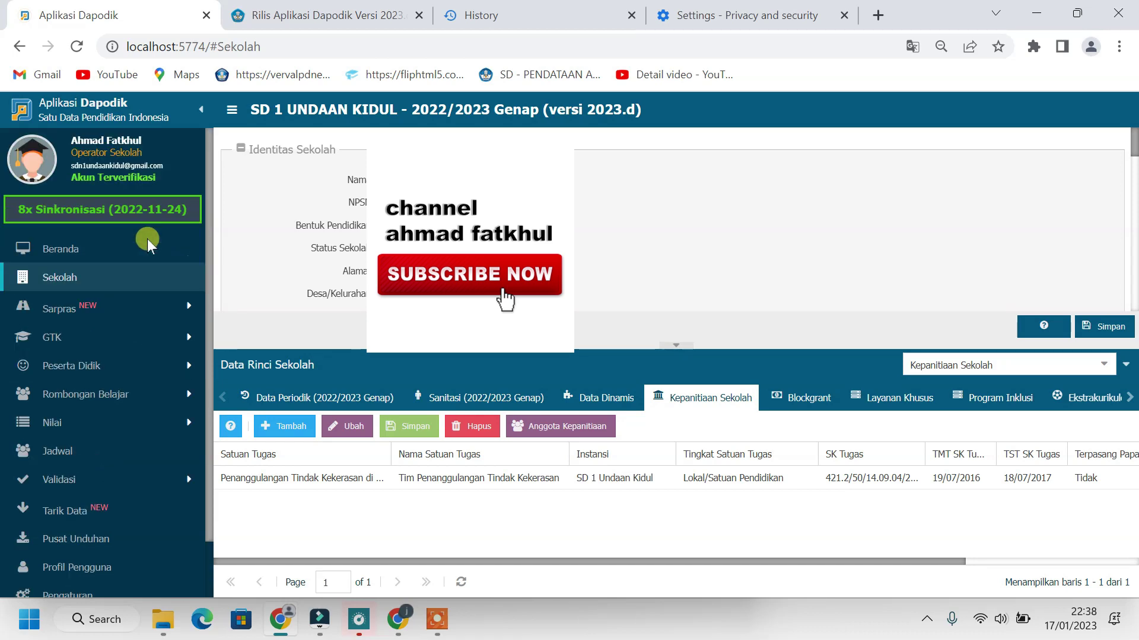
left_click(93, 252)
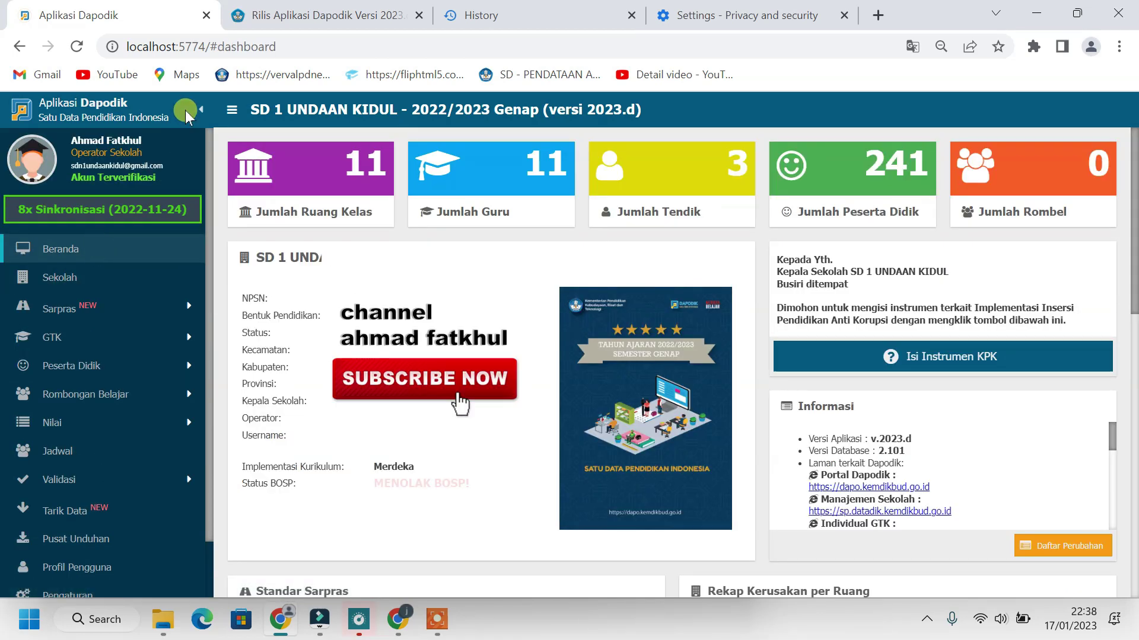
left_click(76, 50)
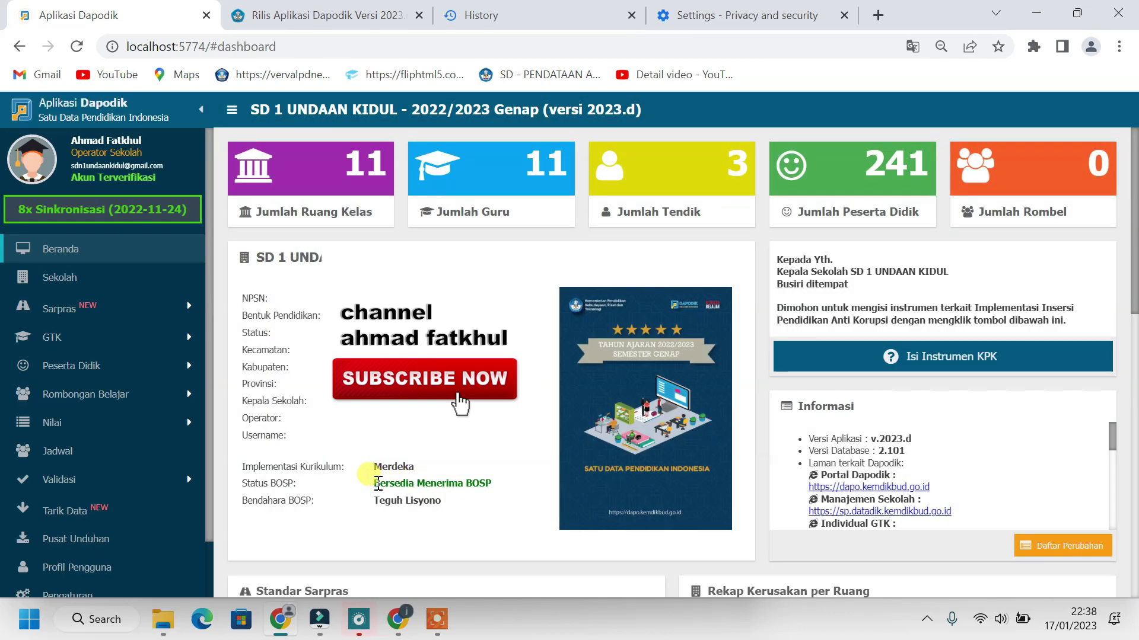
left_click_drag(378, 483, 491, 484)
left_click(497, 487)
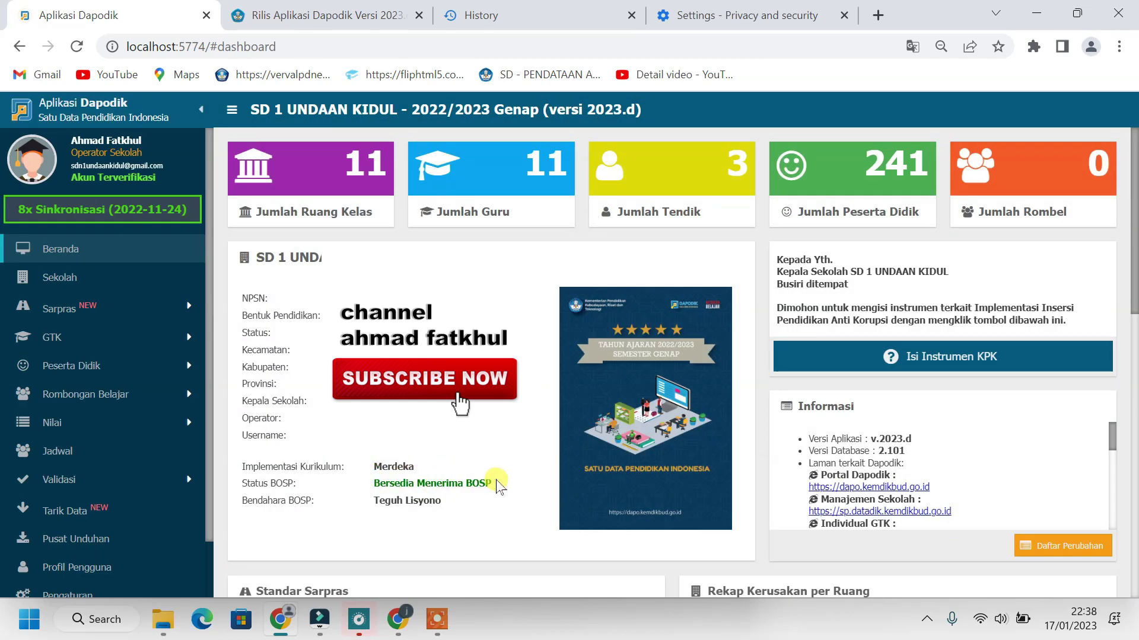
triple_click(491, 485)
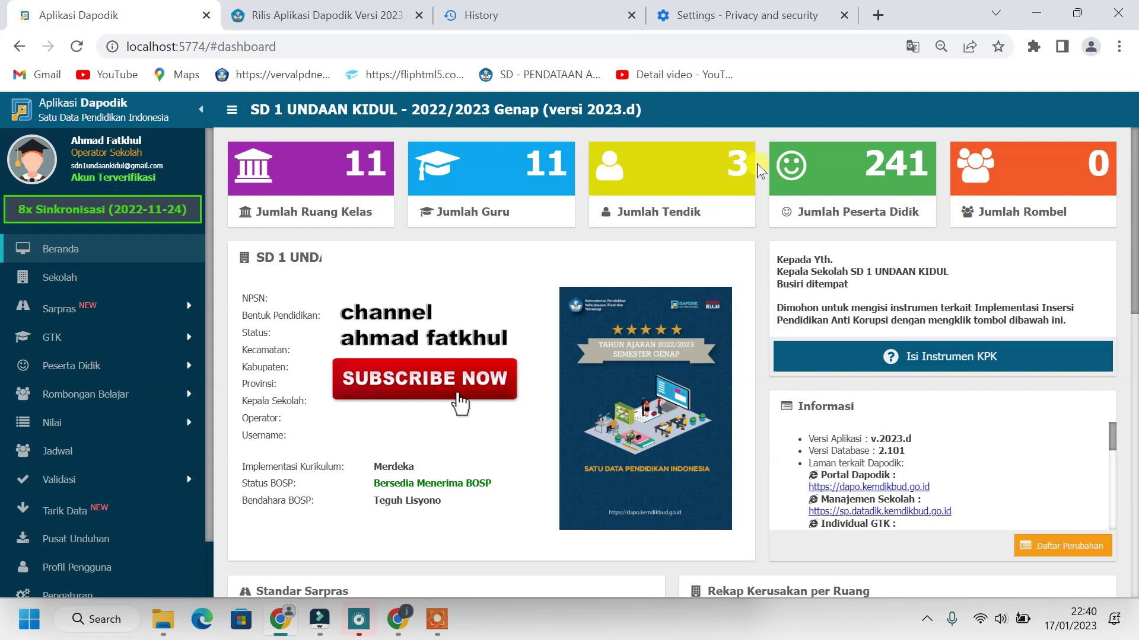
left_click_drag(374, 484, 497, 492)
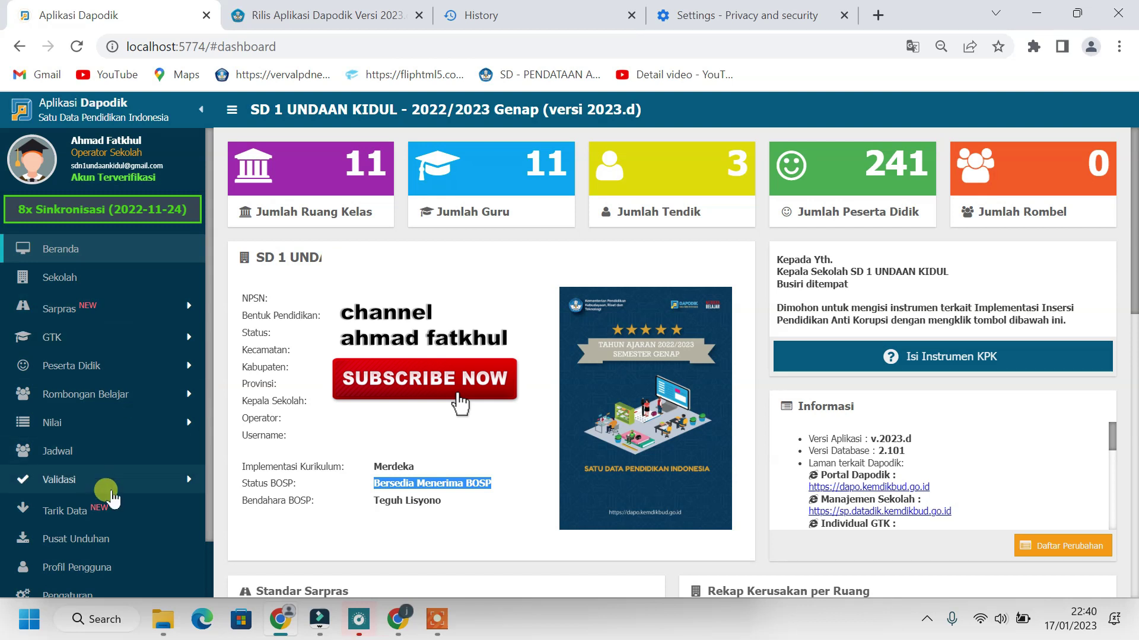
Step: Check the Reguler list of Rombongan Belajar for the 2022/2023 Genap semester
scroll(102, 474, "down", 2)
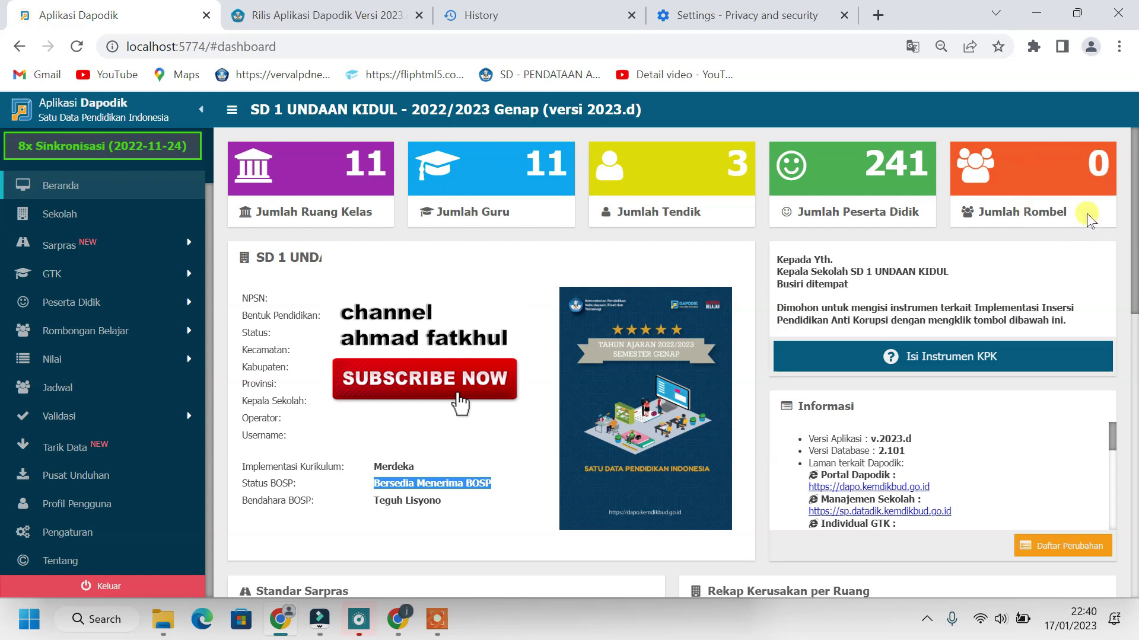
left_click(115, 332)
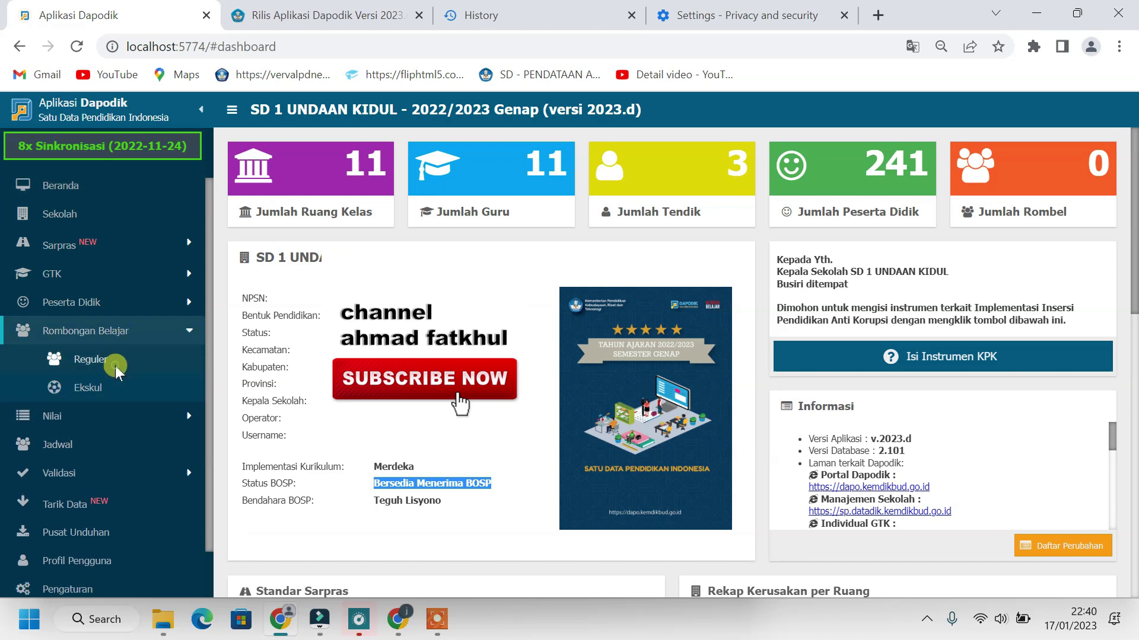
left_click(117, 368)
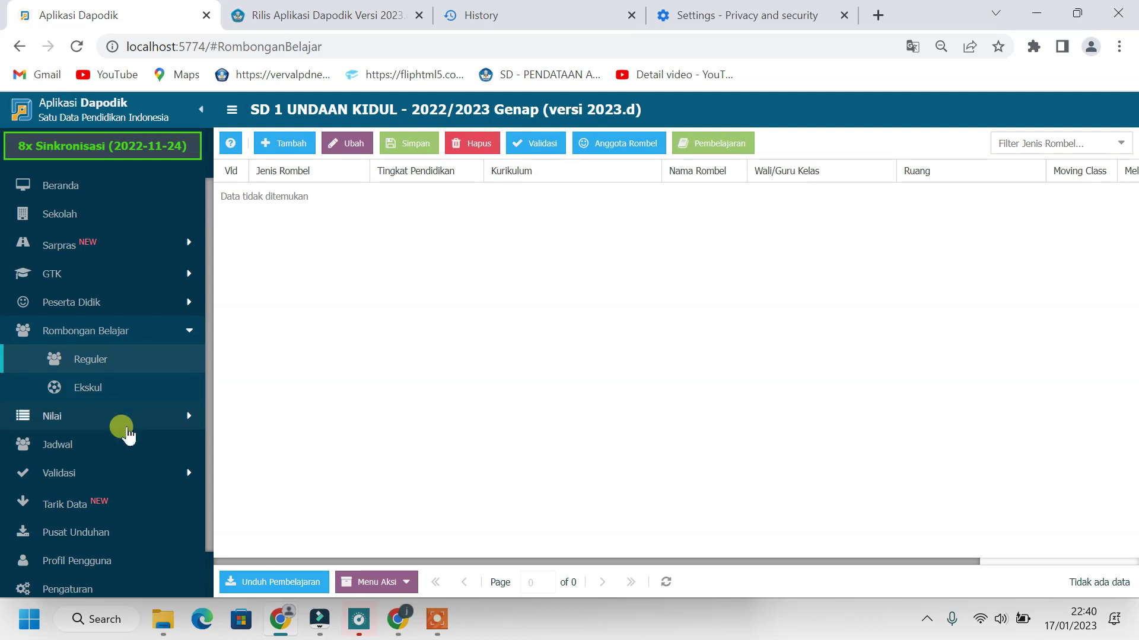
Step: Run Validasi Lokal for all categories from Sekolah to Referensi and review the summary of warnings and invalid data
scroll(125, 424, "down", 1)
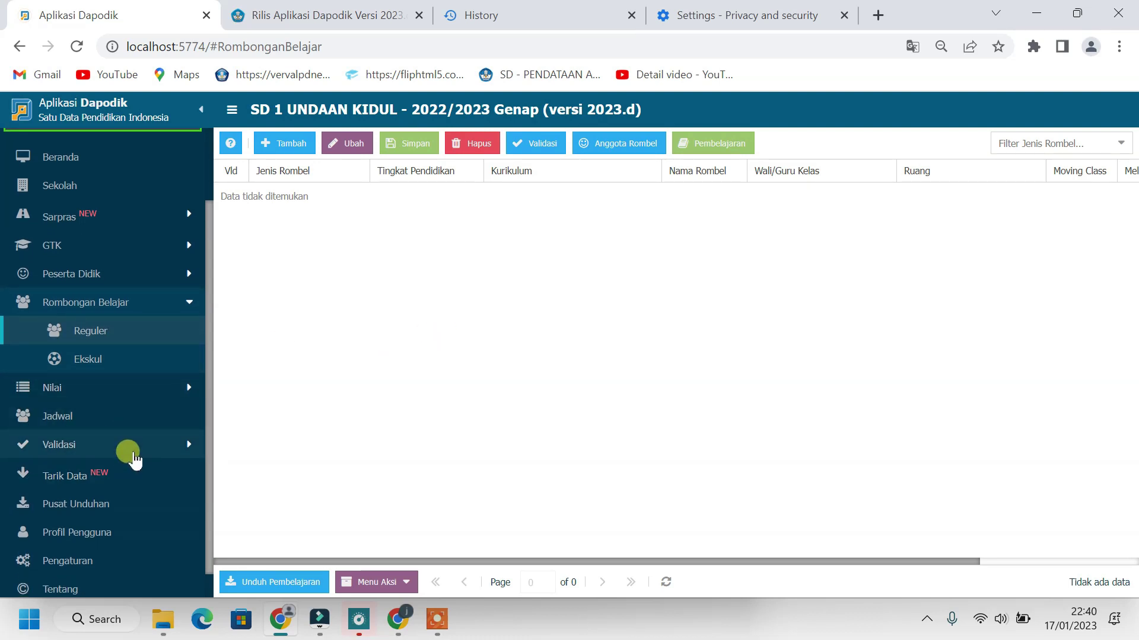
left_click(133, 455)
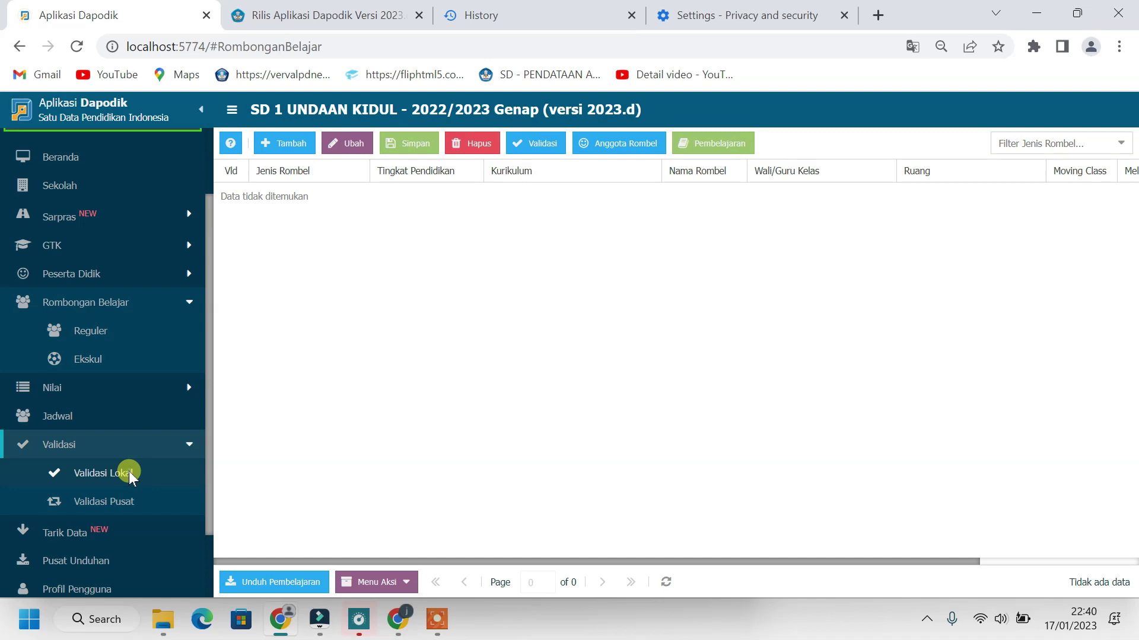
left_click(129, 472)
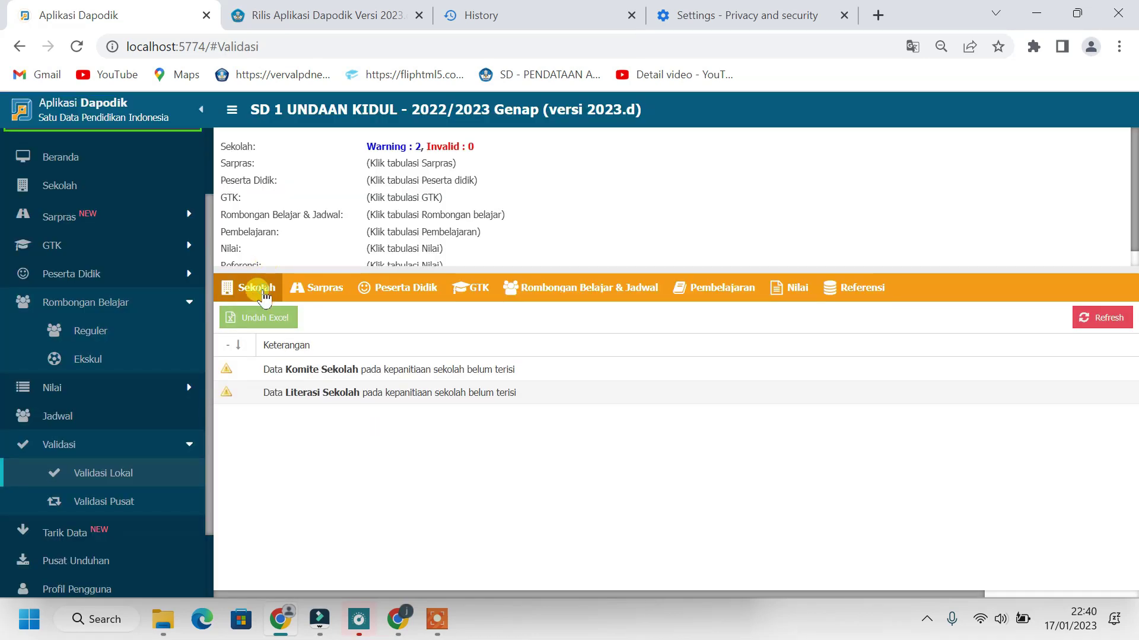
left_click(261, 290)
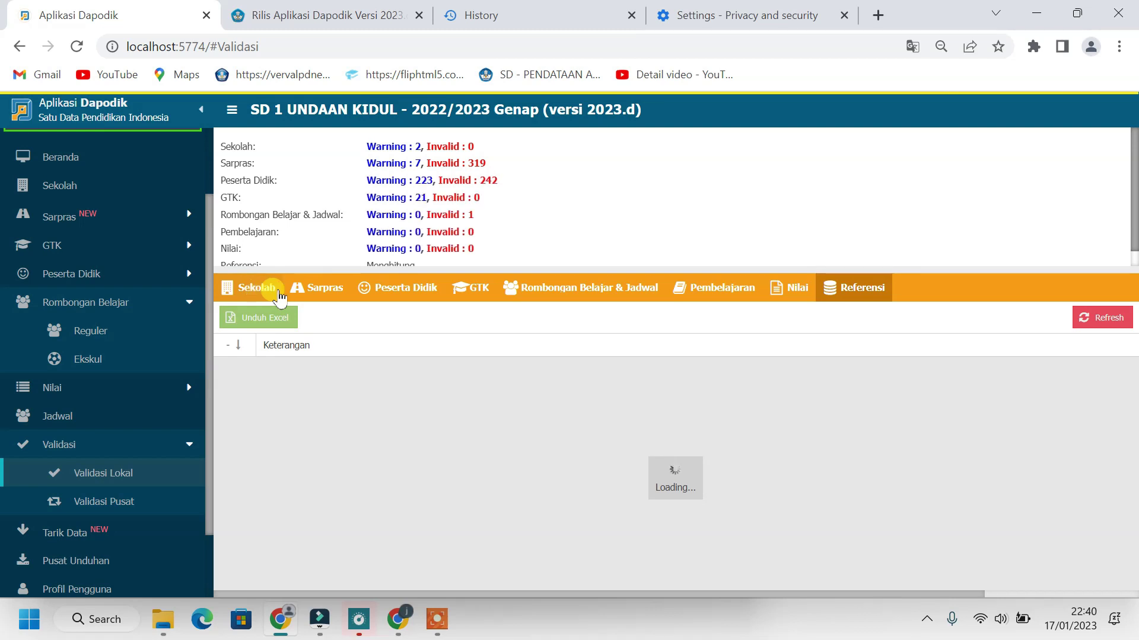
scroll(544, 236, "down", 1)
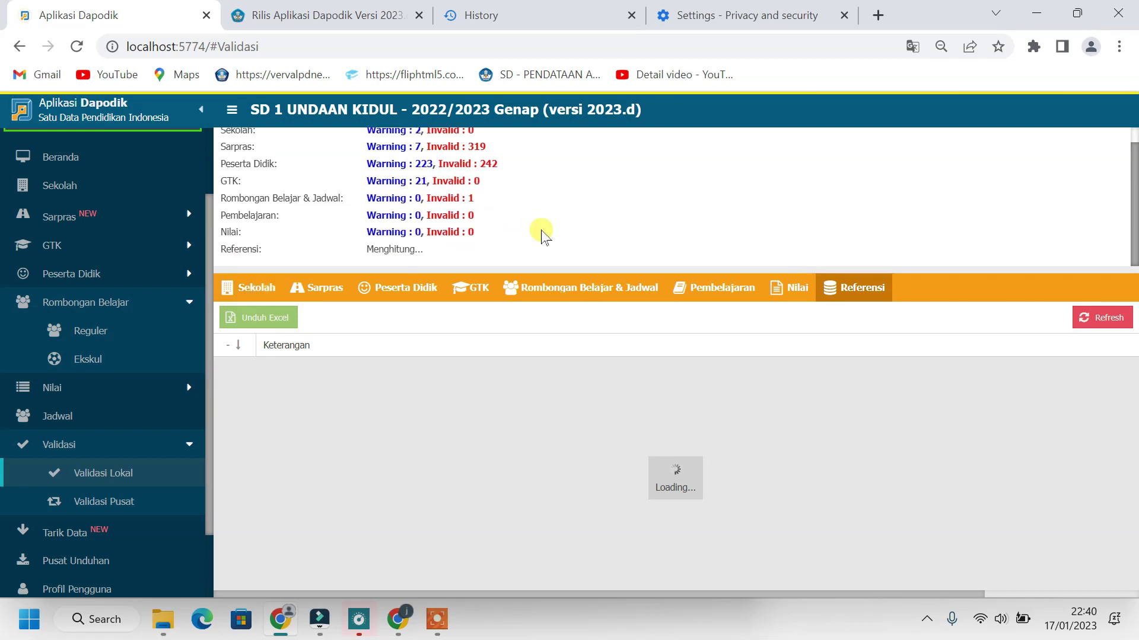
scroll(544, 236, "up", 1)
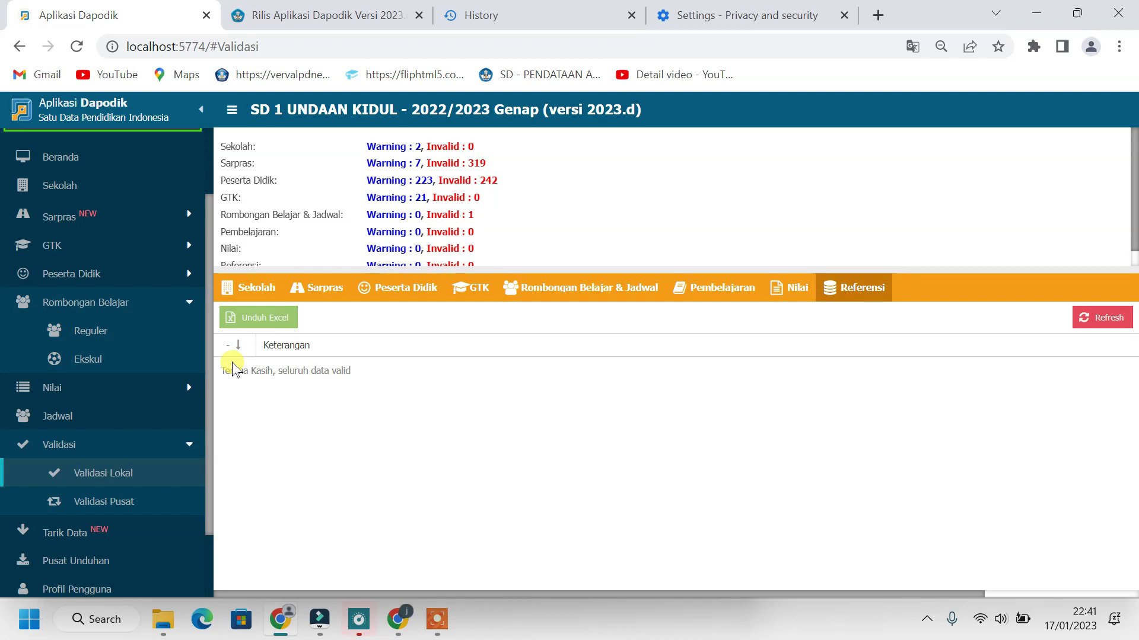
scroll(492, 236, "down", 1)
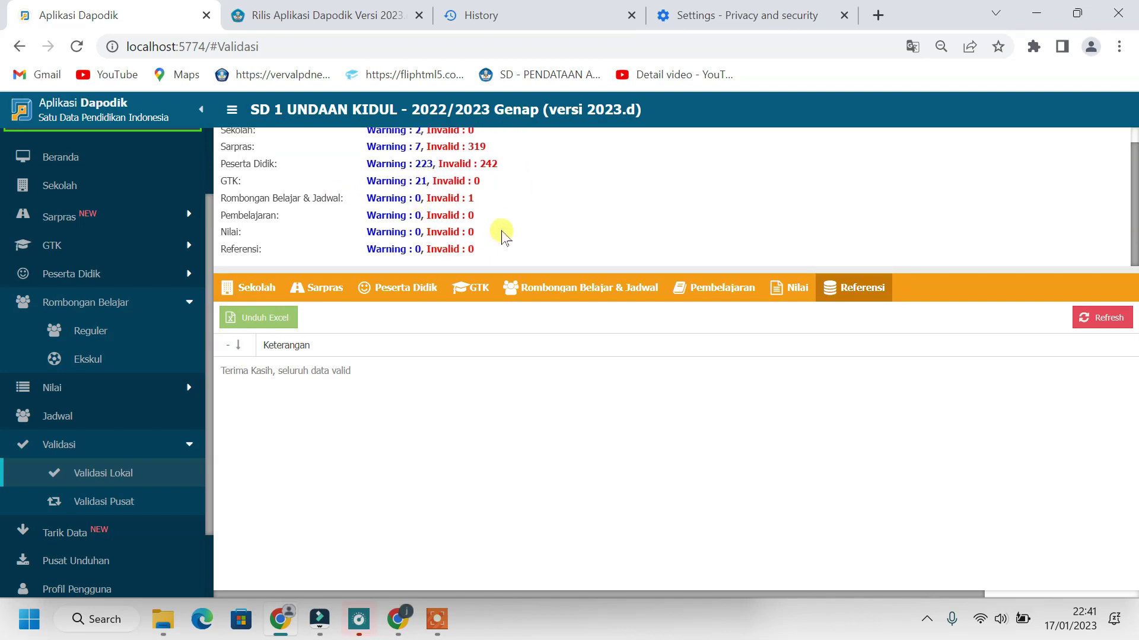
scroll(503, 236, "up", 1)
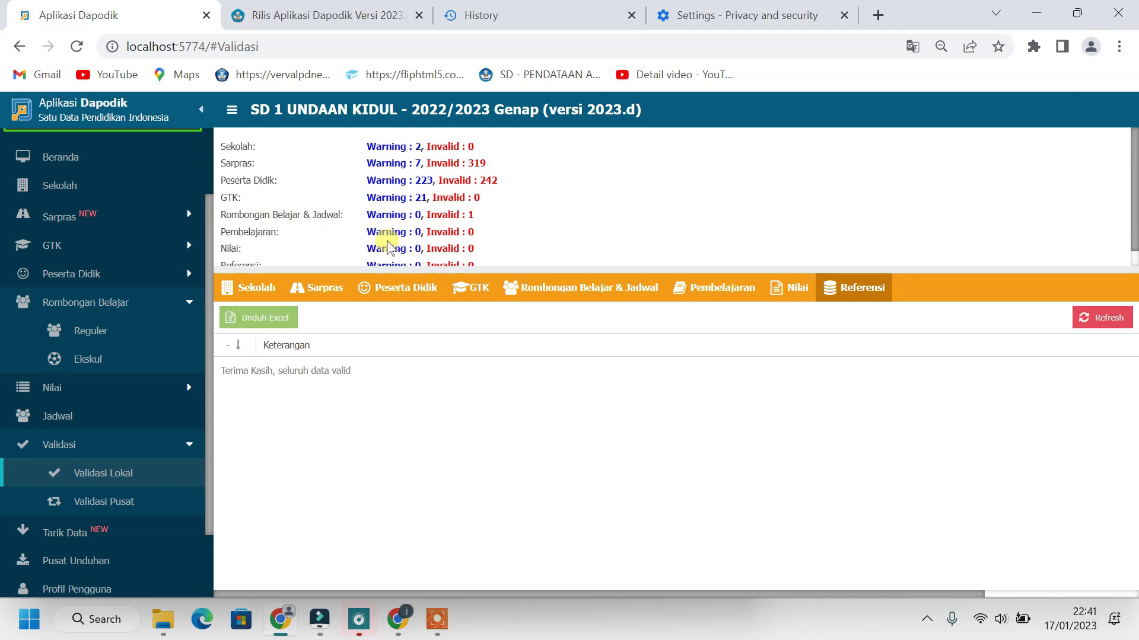
scroll(391, 248, "down", 1)
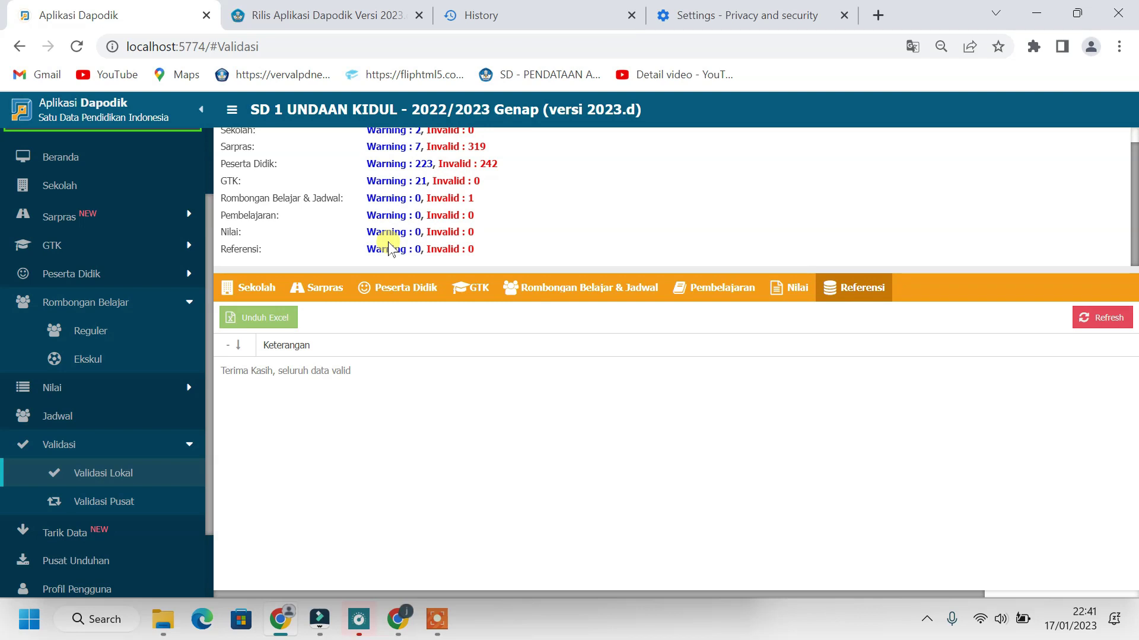
scroll(391, 248, "up", 1)
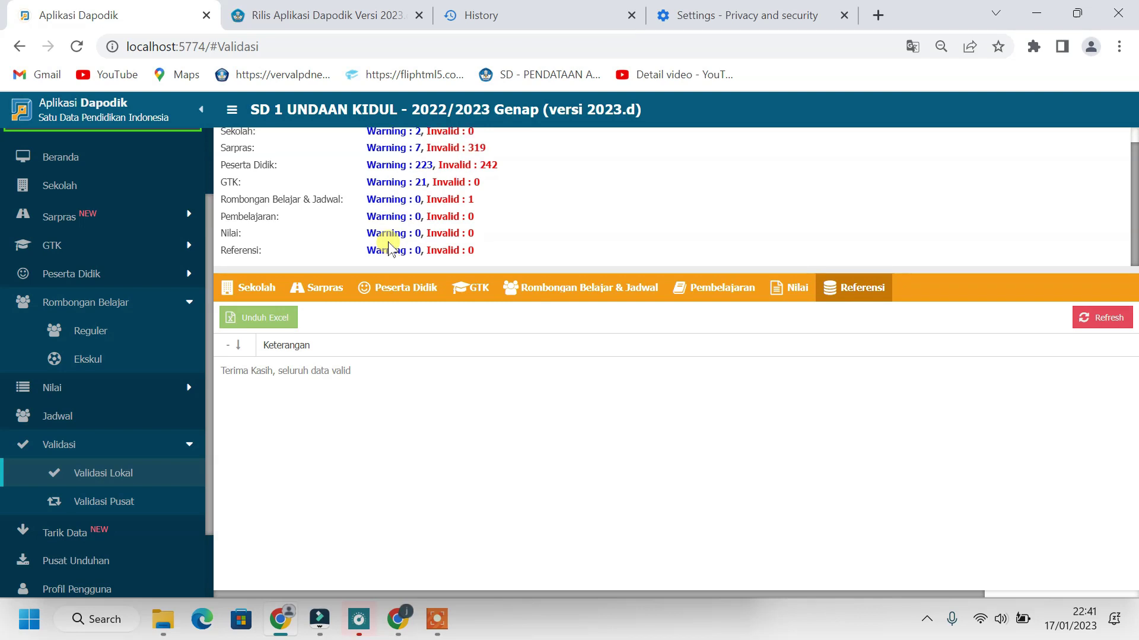